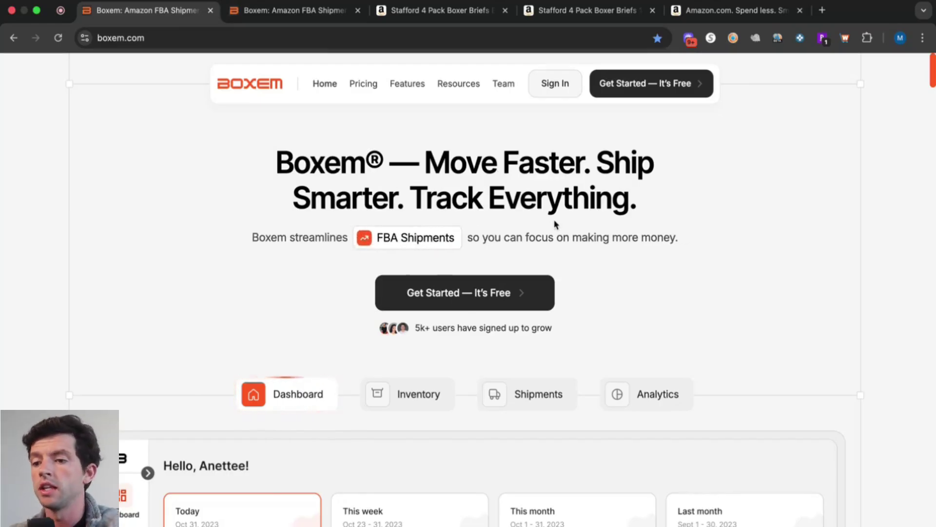
pyautogui.scroll(-8, 554, 224)
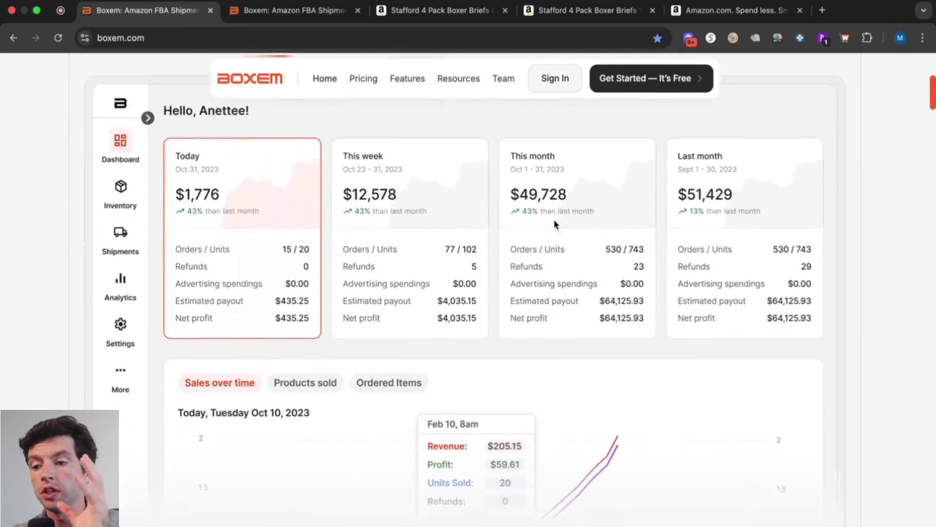
pyautogui.scroll(8, 555, 224)
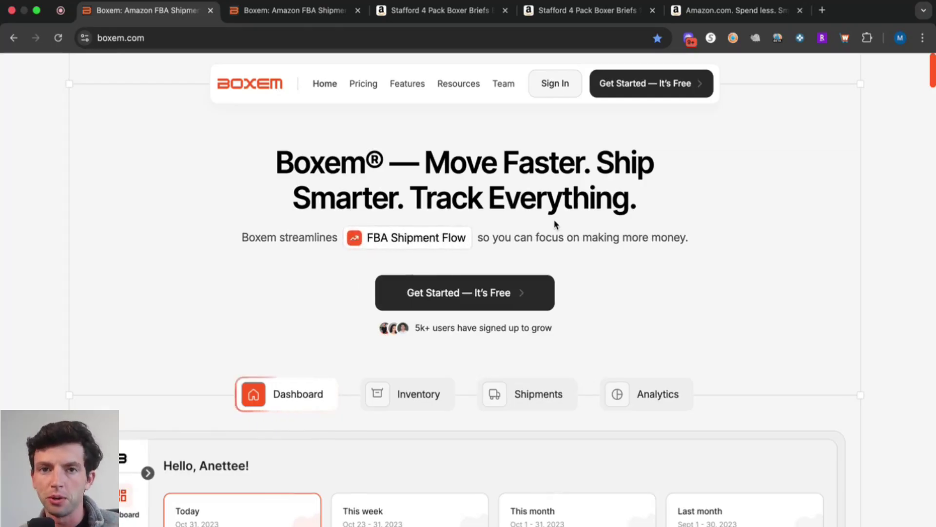
# Search for "lego" on Boxem's FBA listing creation page and clear the search.
pyautogui.hotkey('ctrl', 'Tab')
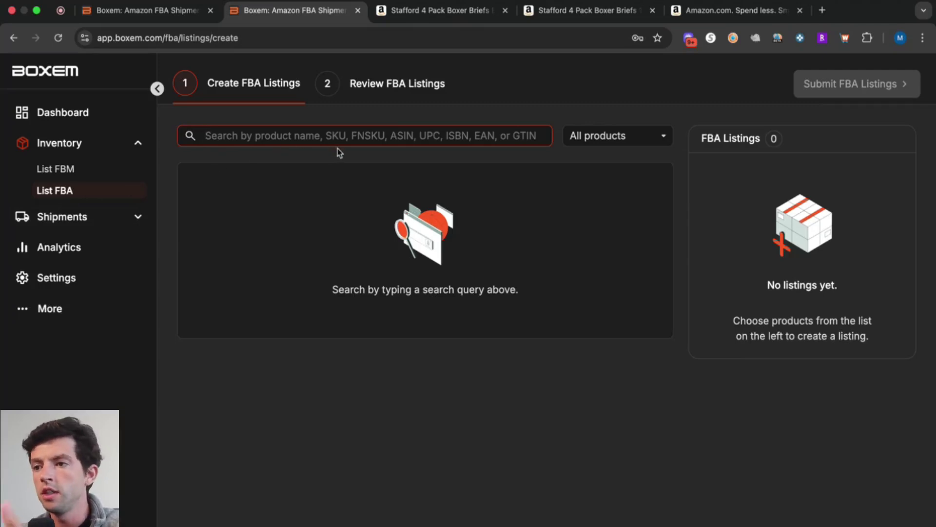
pyautogui.write('lego')
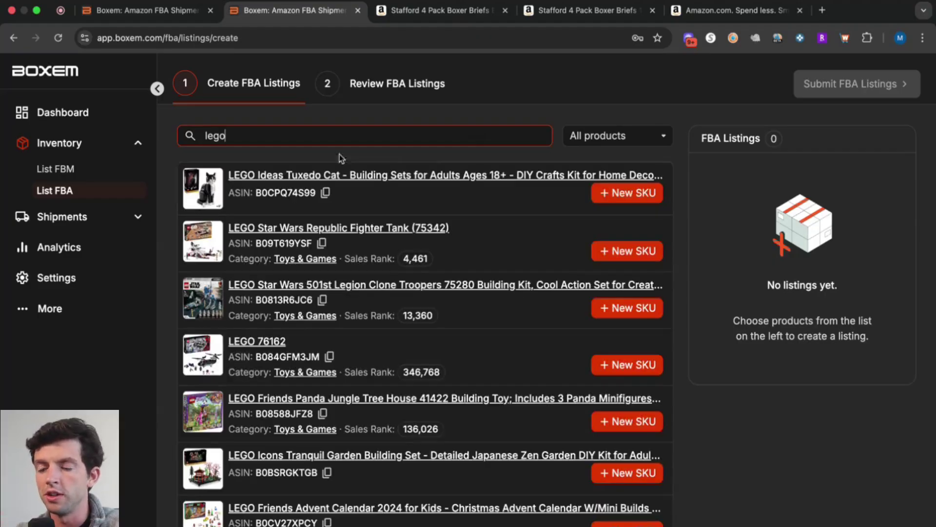
pyautogui.moveTo(278, 138); pyautogui.dragTo(185, 141)
pyautogui.press('BackSpace')
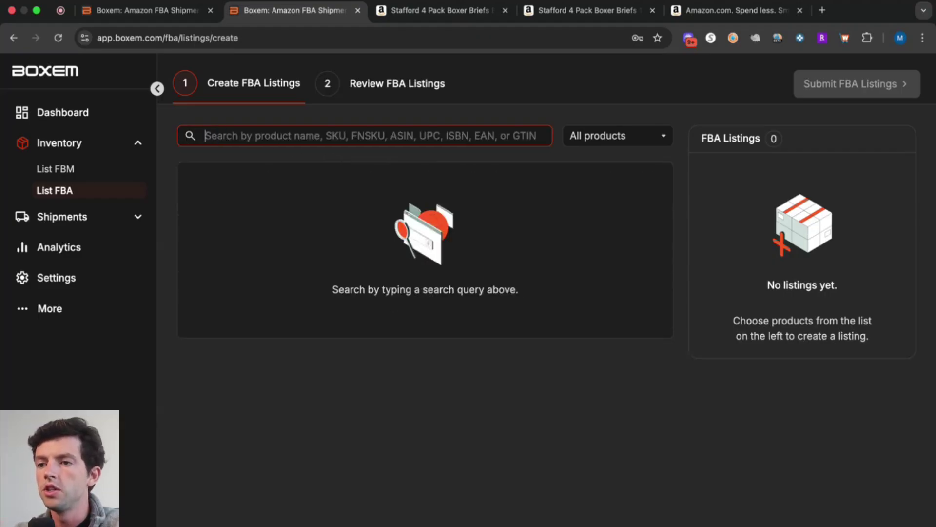
# Copy the ASIN B07WF2BCY6 of the 3X-Large Stafford boxer briefs from Amazon and search for it on Boxem's FBA listing page.
pyautogui.click(414, 12)
pyautogui.doubleClick(835, 155)
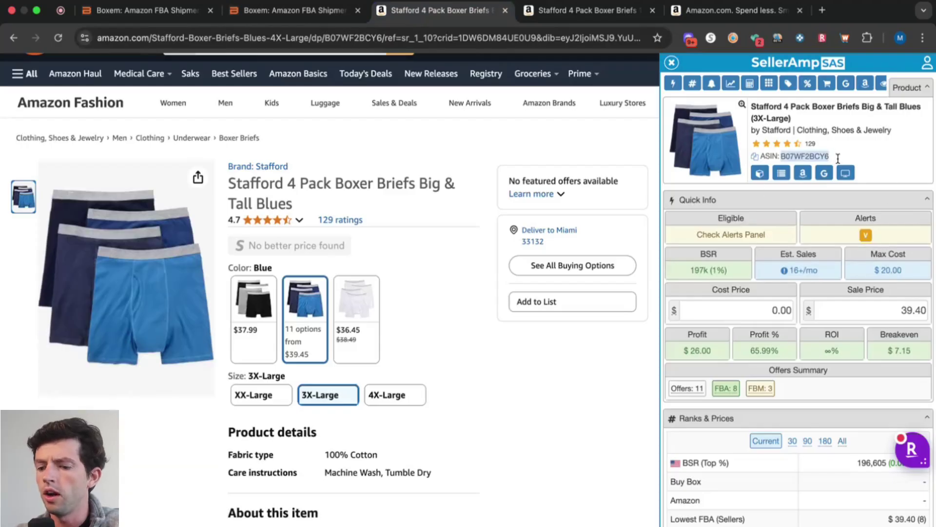
pyautogui.press('super+c')
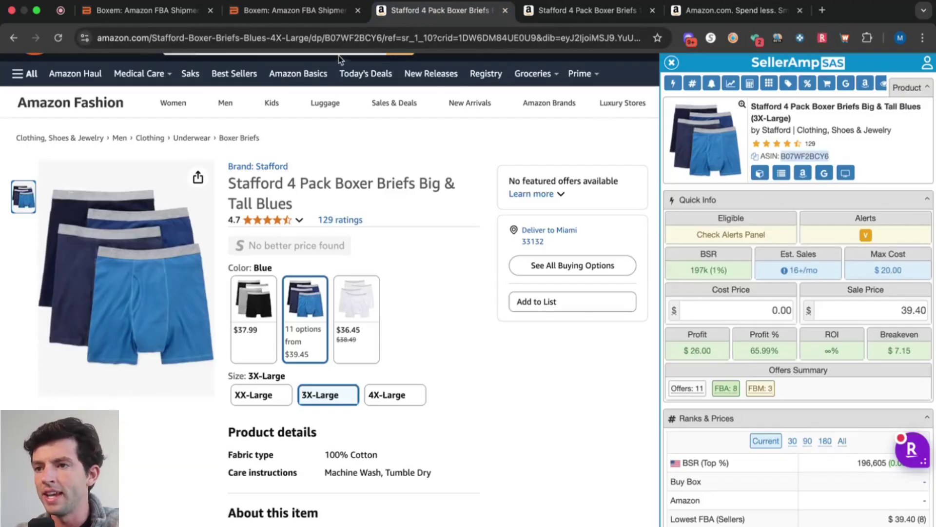
pyautogui.press('super+2')
pyautogui.press('super+v')
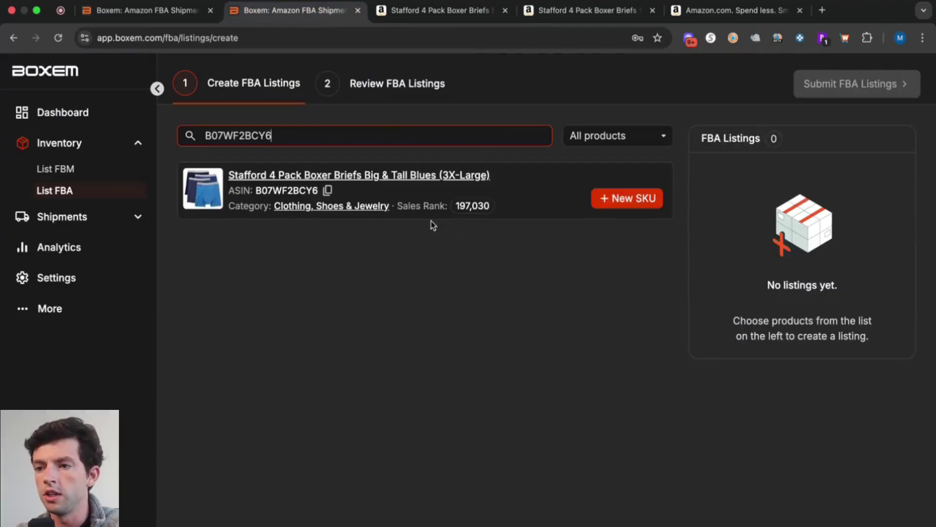
# Start a new SKU for the 3X-Large boxer briefs with a buy cost of $14.25 and jc penney as supplier.
pyautogui.click(615, 198)
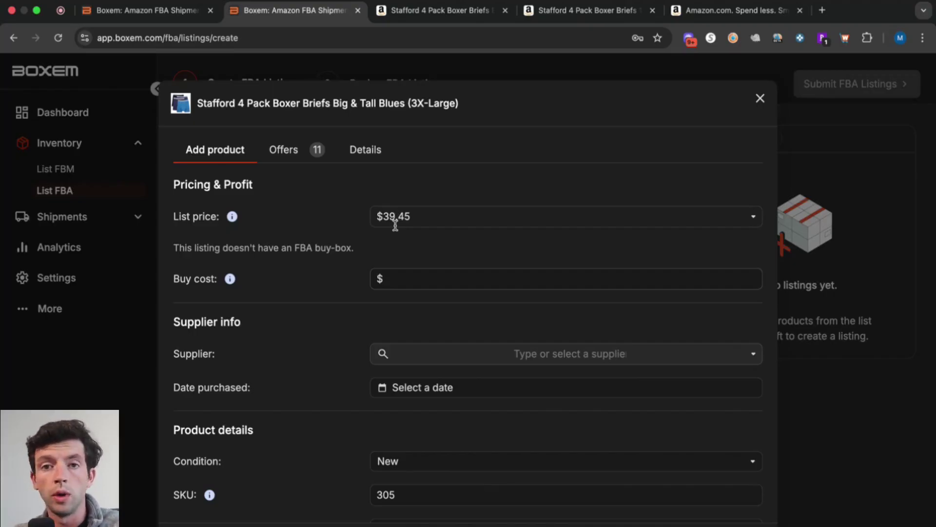
pyautogui.click(447, 278)
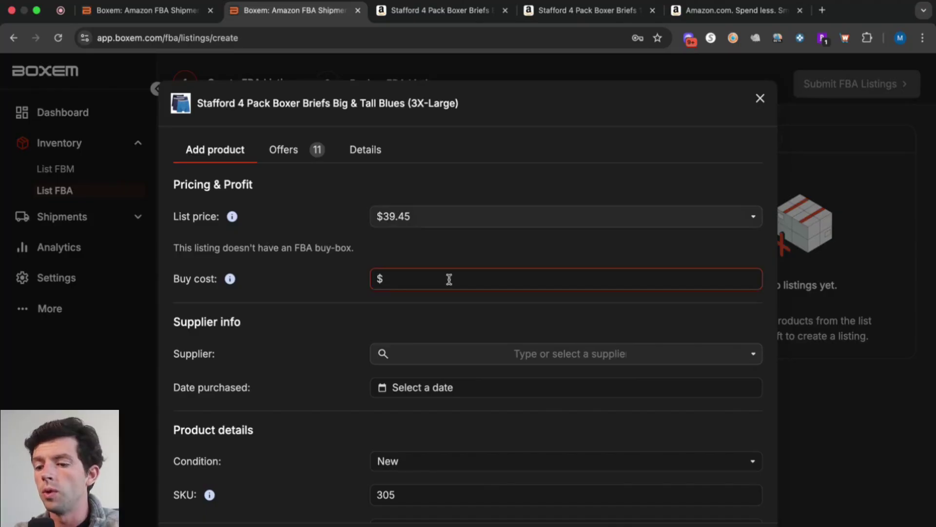
pyautogui.write('14.25')
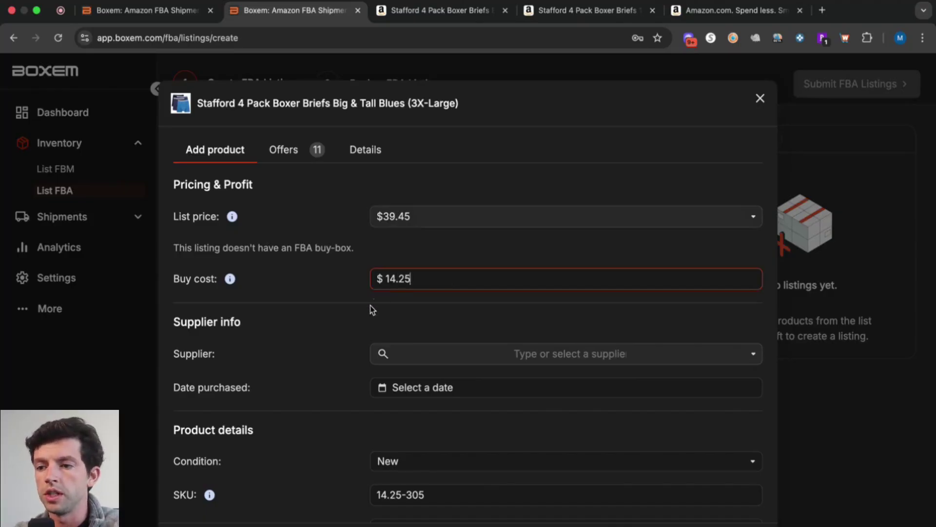
pyautogui.scroll(-1, 376, 310)
pyautogui.click(461, 314)
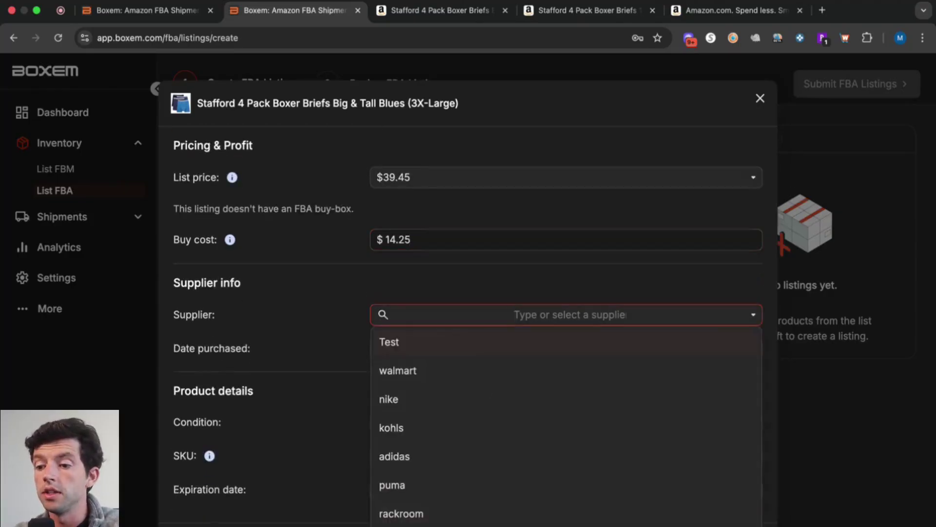
pyautogui.write('jc')
pyautogui.press('Return')
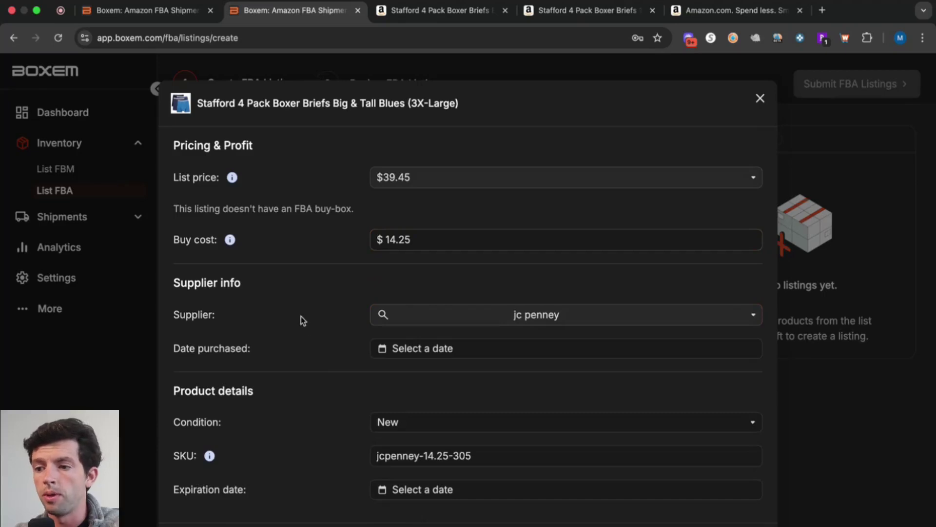
# Set the purchase date to 7/22/2025 and add the 3X-Large boxer briefs to the FBA listings.
pyautogui.moveTo(240, 453); pyautogui.dragTo(159, 457)
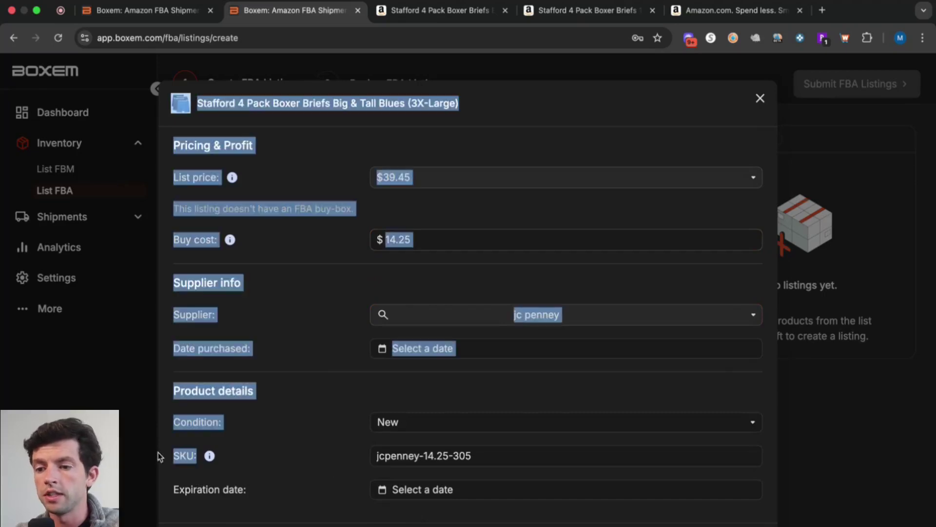
pyautogui.click(296, 459)
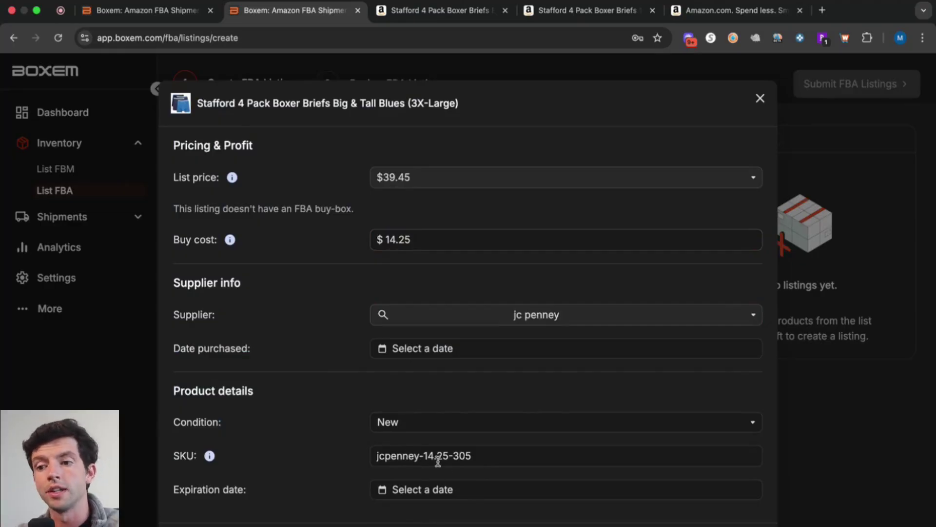
pyautogui.click(429, 349)
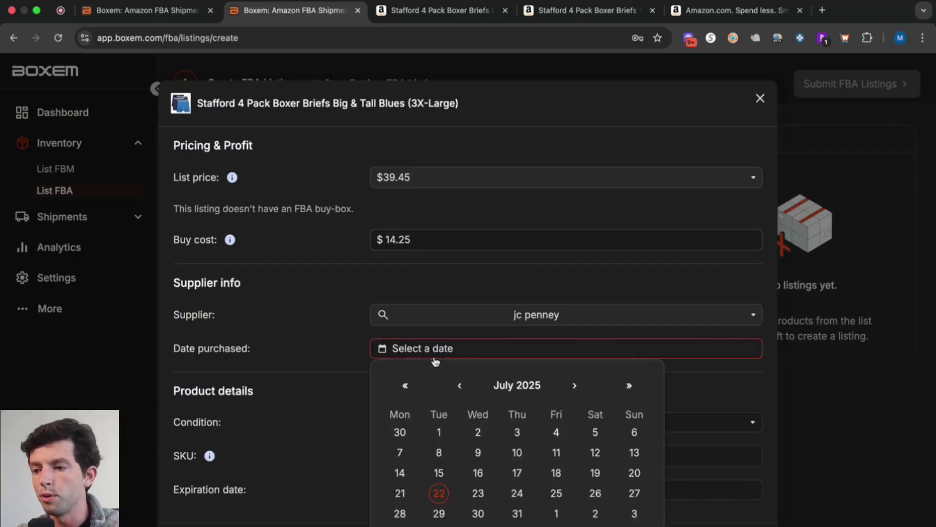
pyautogui.click(441, 491)
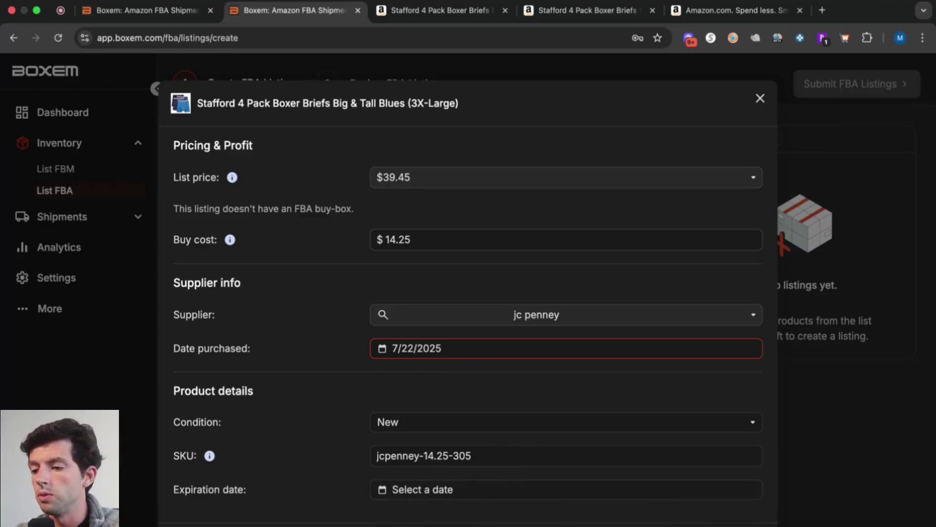
pyautogui.press('Return')
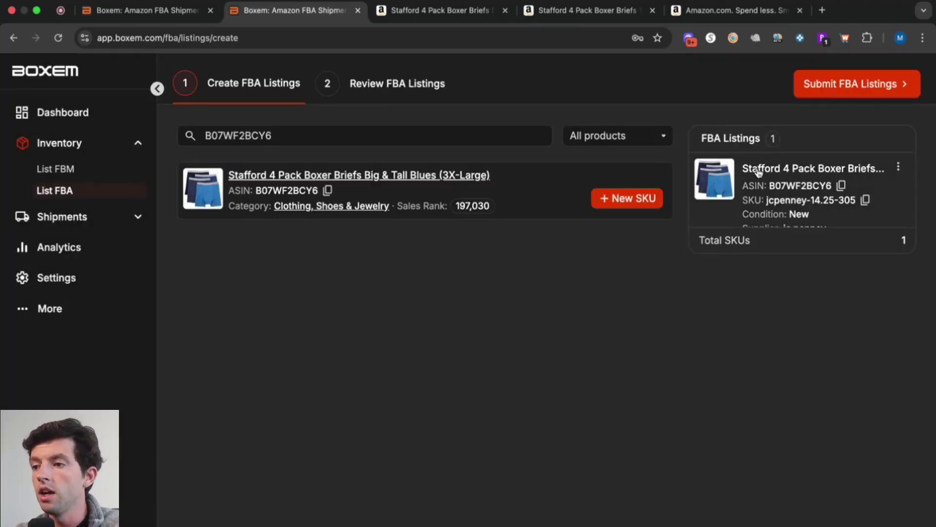
# Copy the ASIN B07WCXSL67 of the XX-Large Stafford boxer briefs from Amazon and search for it on Boxem's FBA listing page.
pyautogui.click(585, 11)
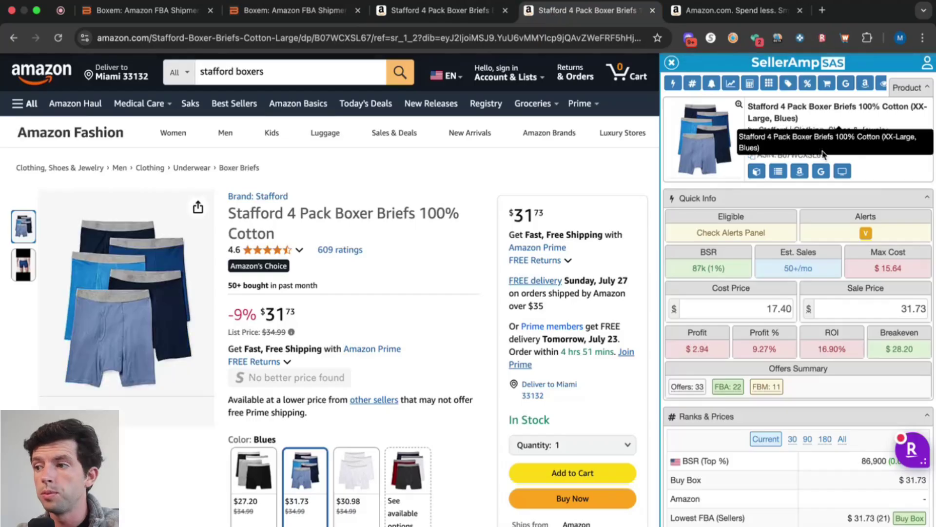
pyautogui.click(303, 11)
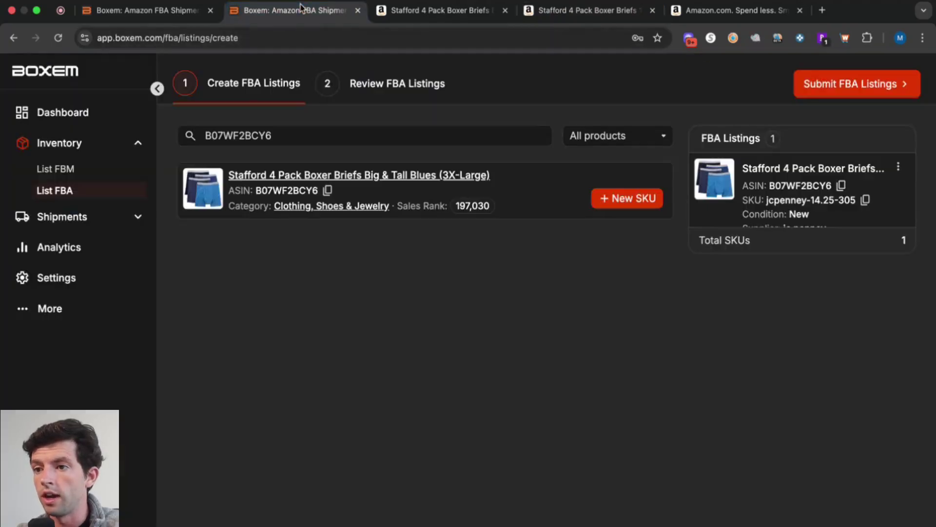
pyautogui.tripleClick(328, 135)
pyautogui.press('super+v')
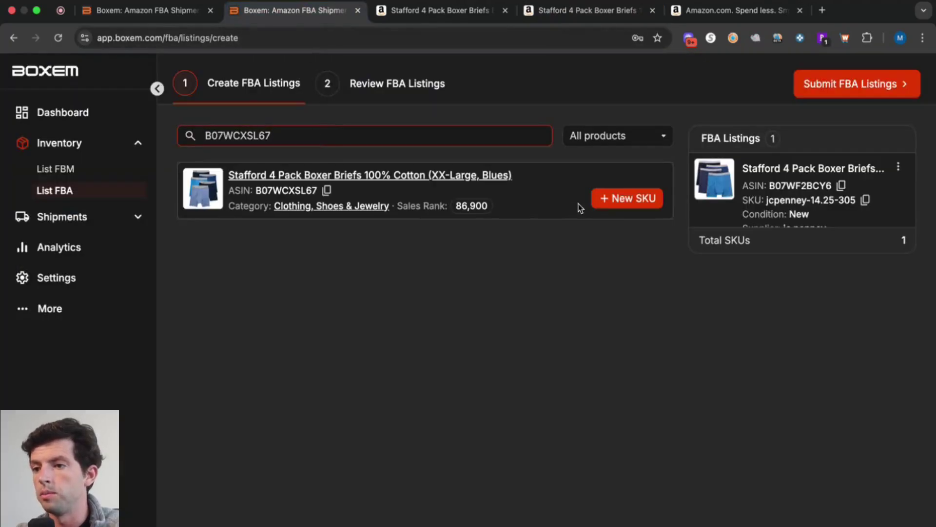
# Start a new SKU for the XX-Large boxer briefs with a buy cost of $15 and jc penney as supplier.
pyautogui.click(630, 197)
pyautogui.click(438, 279)
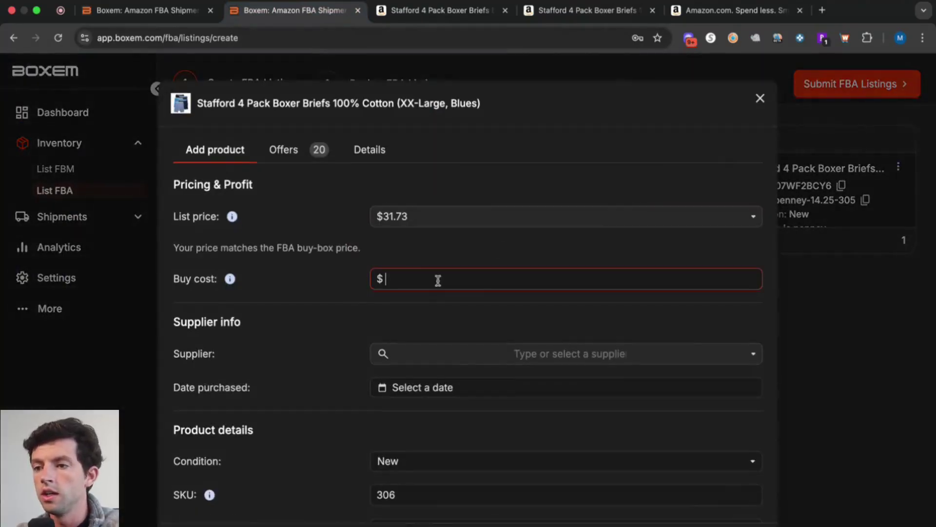
pyautogui.write('15')
pyautogui.scroll(-2, 331, 335)
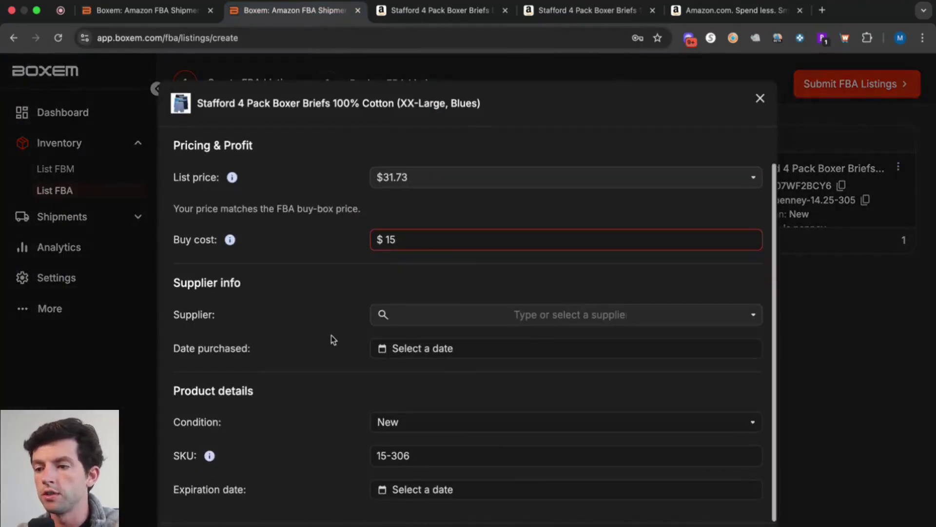
pyautogui.press('Tab')
pyautogui.click(414, 504)
# Add the XX-Large boxer briefs with purchase date 7/22/2025 to the FBA listings and submit the listings.
pyautogui.click(409, 349)
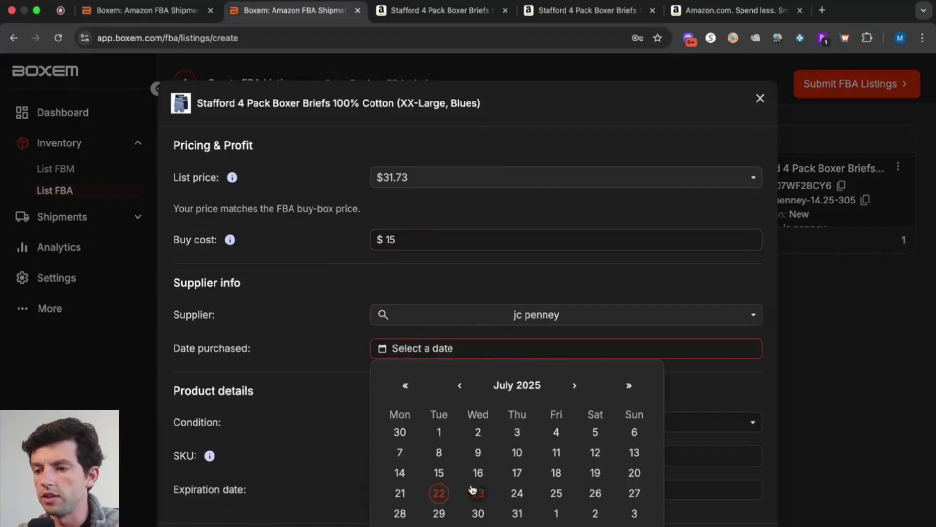
pyautogui.click(442, 496)
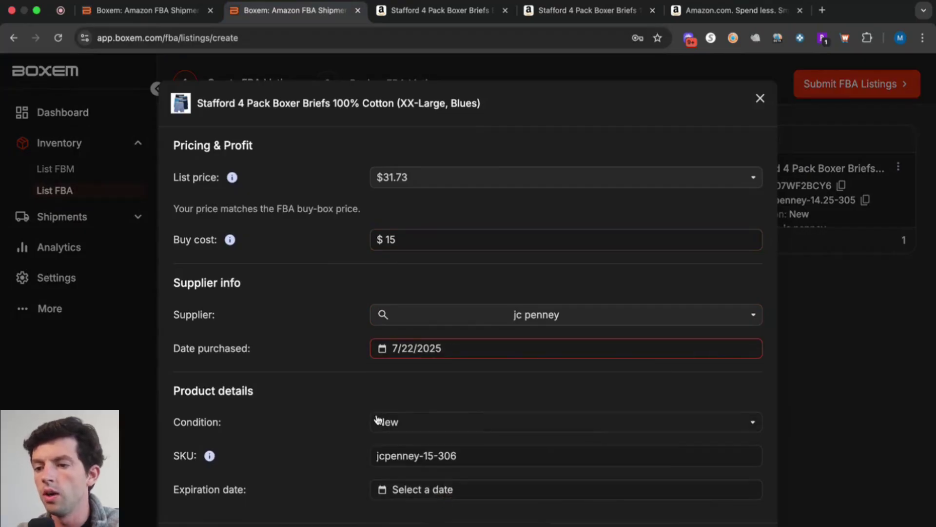
pyautogui.click(734, 522)
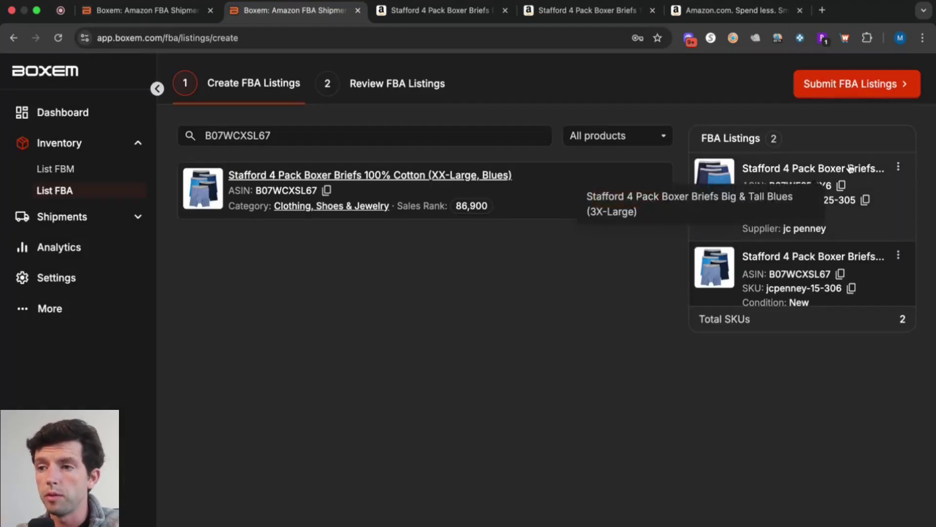
pyautogui.click(880, 91)
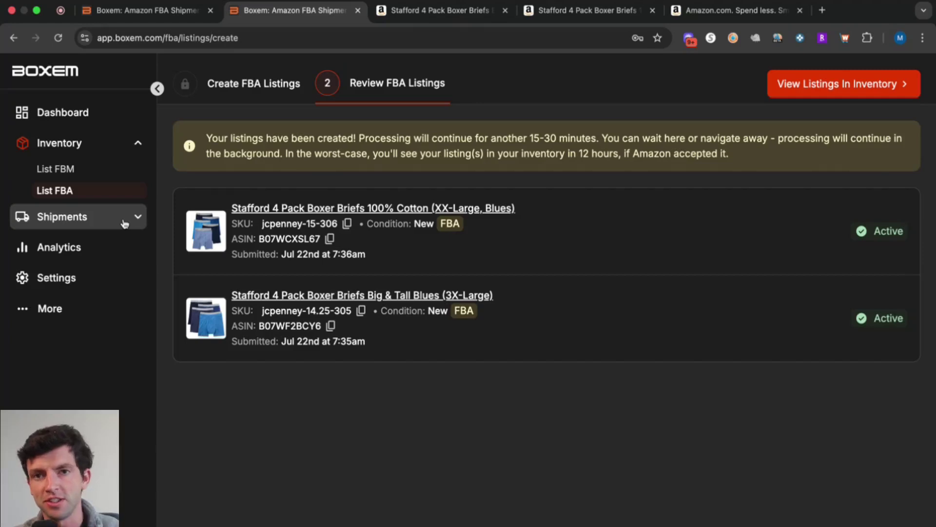
# Start a new Amazon shipment and name it BoxemTutorialVideo.
pyautogui.click(125, 223)
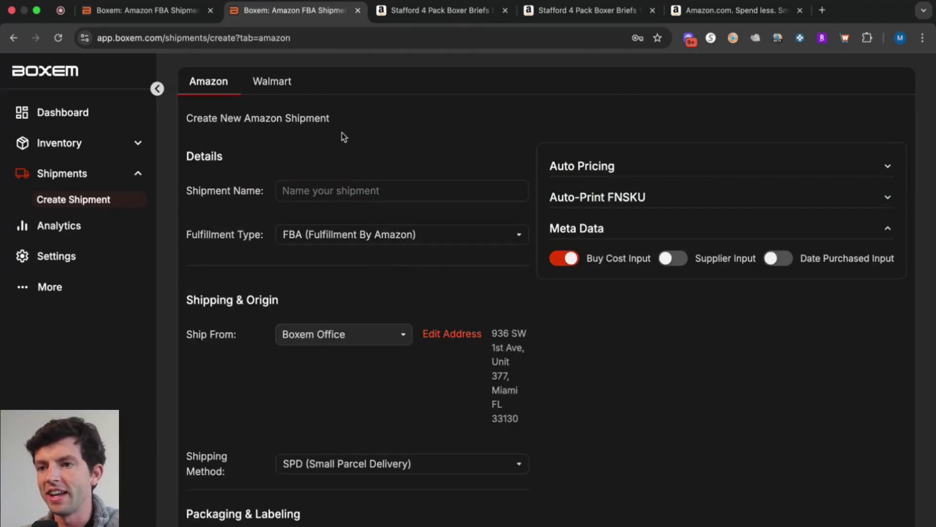
pyautogui.scroll(-1, 314, 159)
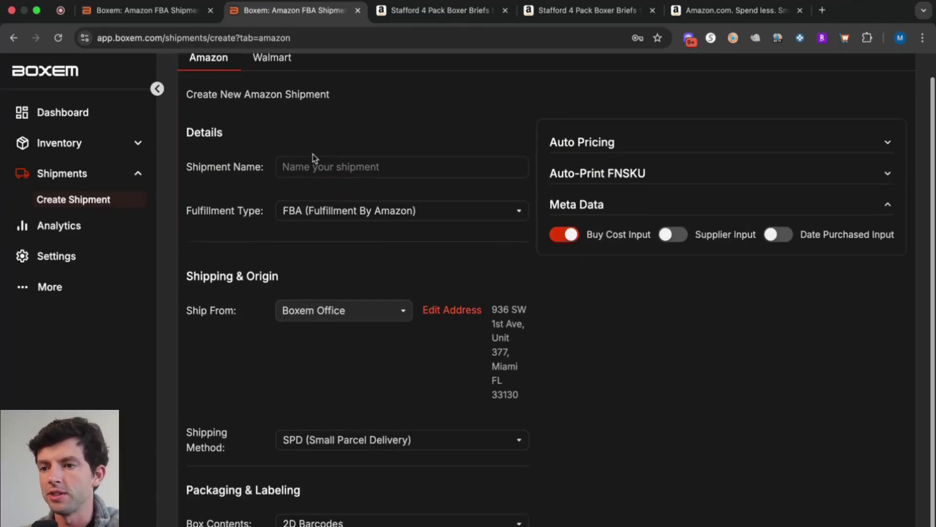
pyautogui.scroll(1, 286, 159)
pyautogui.click(302, 175)
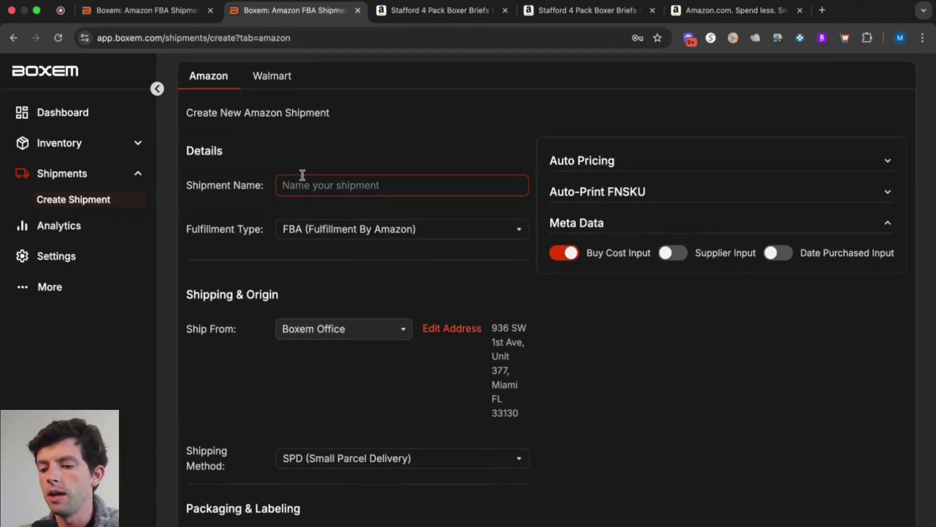
pyautogui.write('BoxemTutorialVideo')
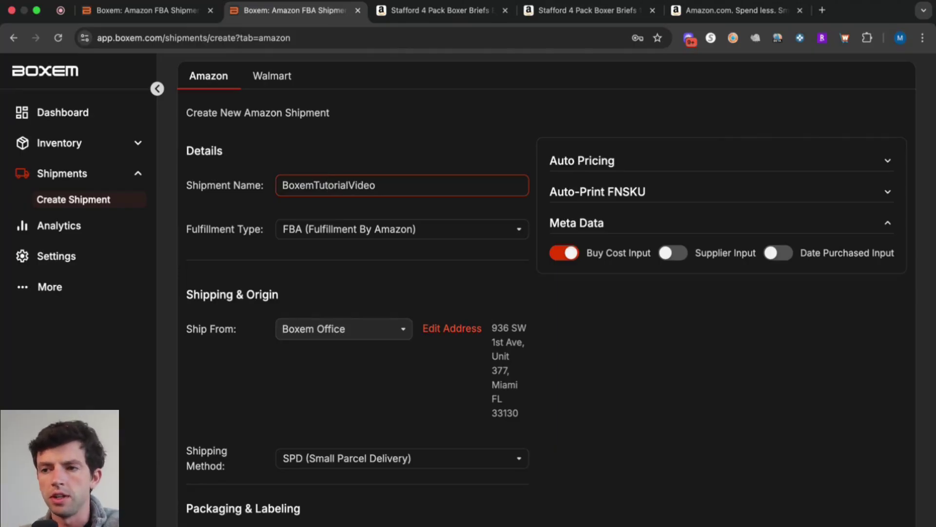
# Enable Supplier Input and Date Purchased Input for the shipment, keep 2D Barcodes as the box contents, and create the shipment.
pyautogui.scroll(-1, 364, 268)
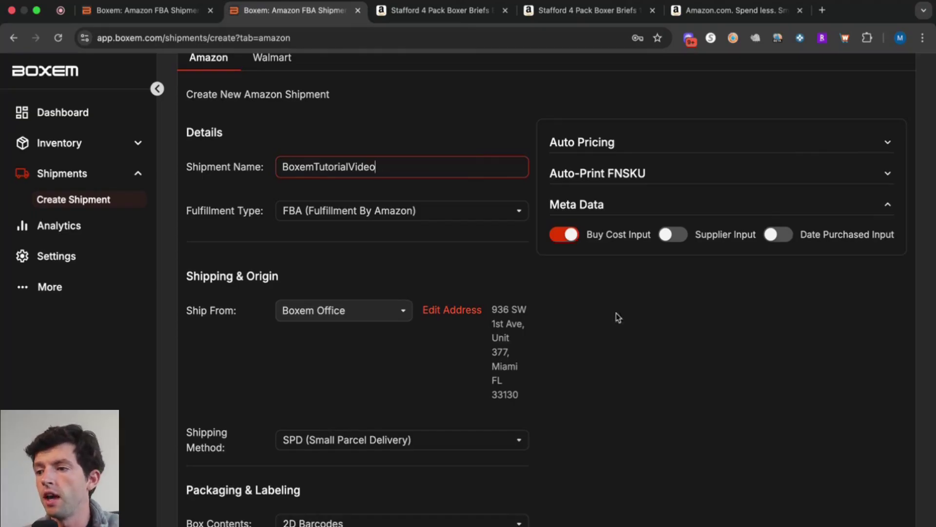
pyautogui.click(672, 235)
pyautogui.click(778, 235)
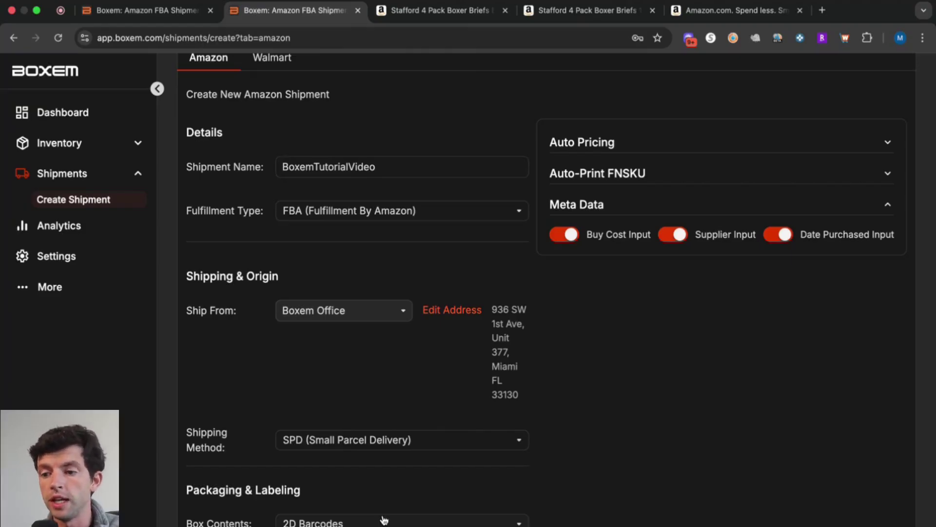
pyautogui.click(384, 520)
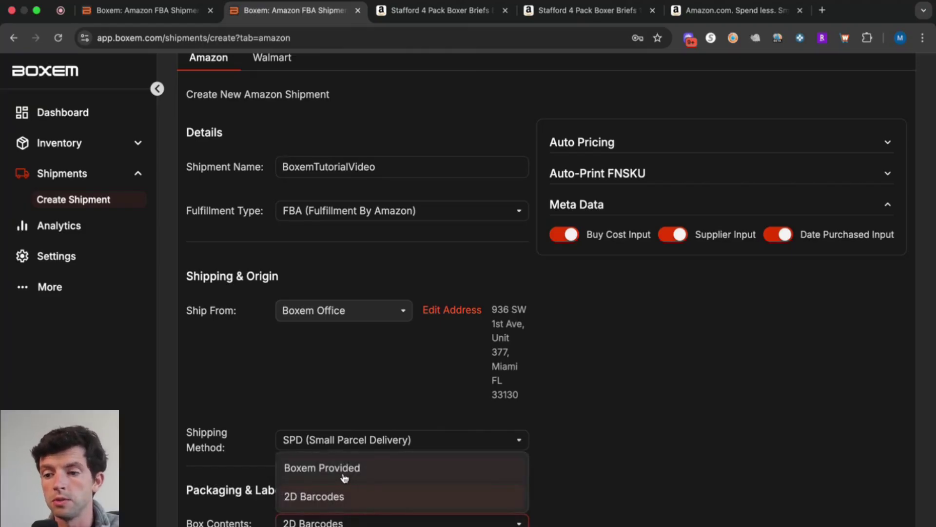
pyautogui.click(607, 459)
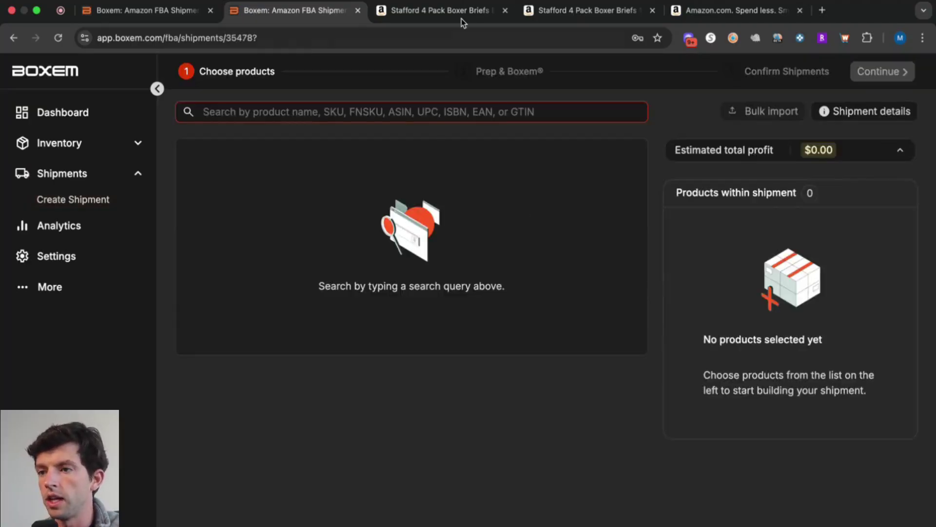
# Look up the 3X-Large boxer briefs by ASIN B07WF2BCY6 and start adding SKU jcpenney-14.25-305 to the shipment.
pyautogui.click(457, 17)
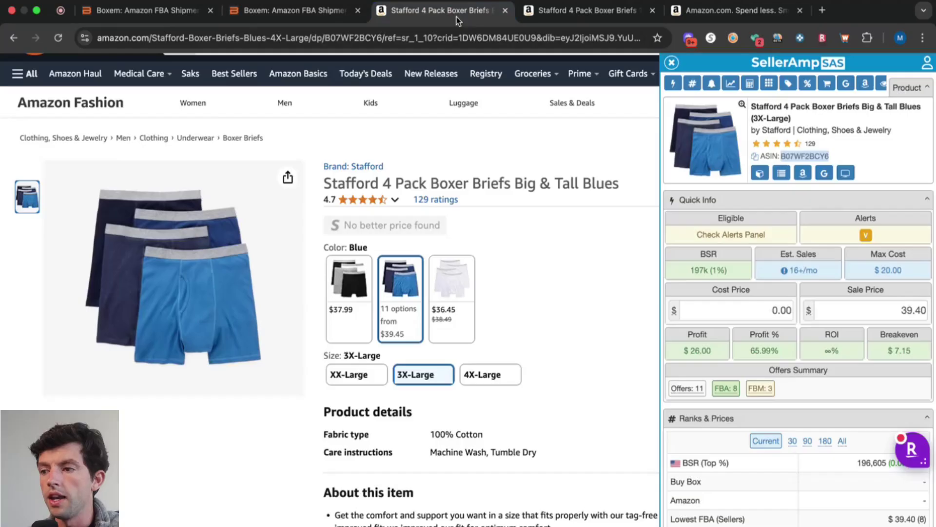
pyautogui.click(313, 11)
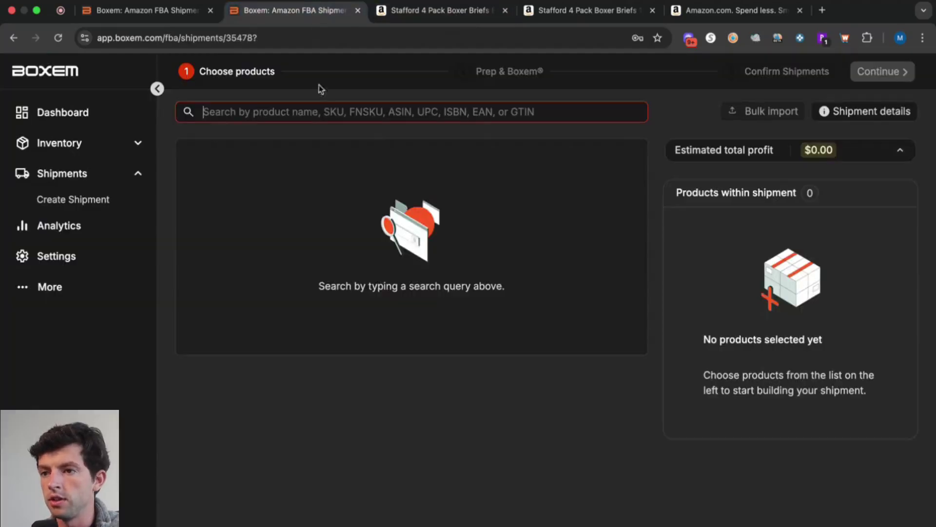
pyautogui.write('B07WF2BCY6')
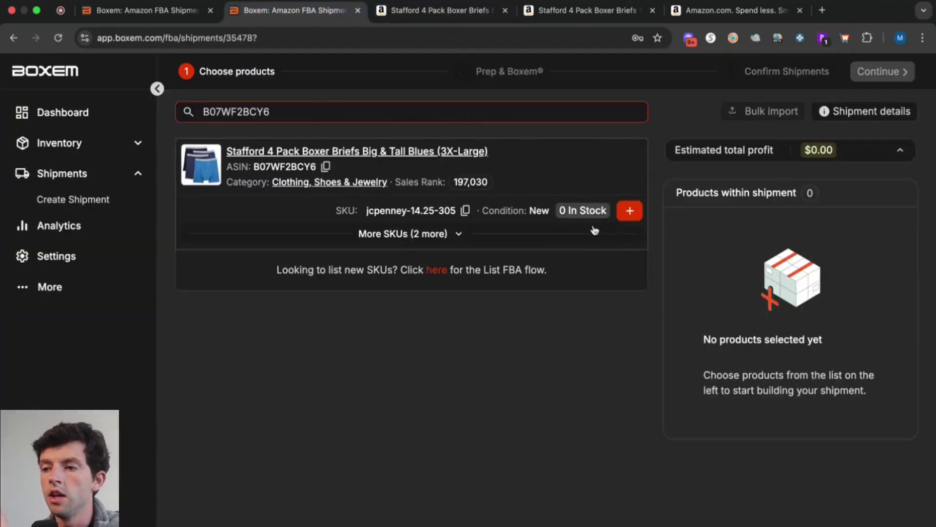
pyautogui.click(630, 211)
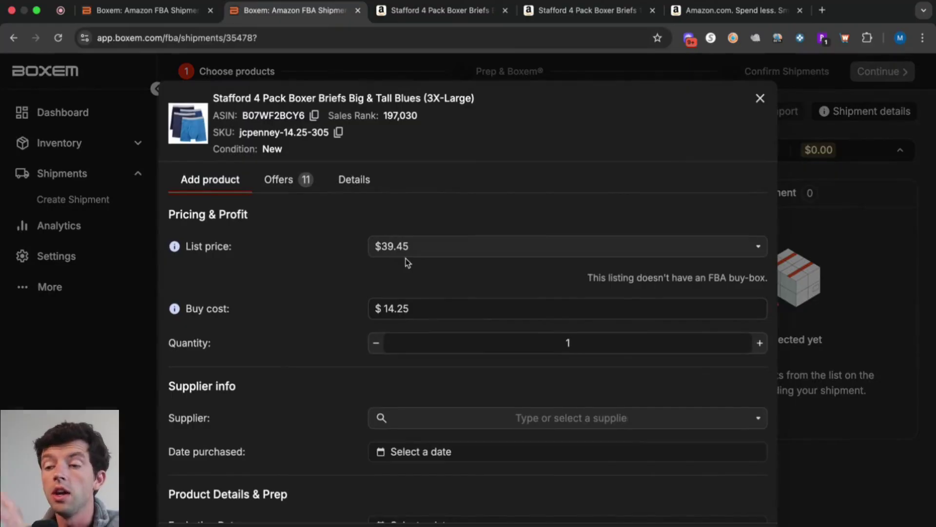
# Set the 3X-Large boxer briefs' list price to $44 using the matching FBA offer.
pyautogui.click(270, 179)
pyautogui.scroll(-3, 630, 373)
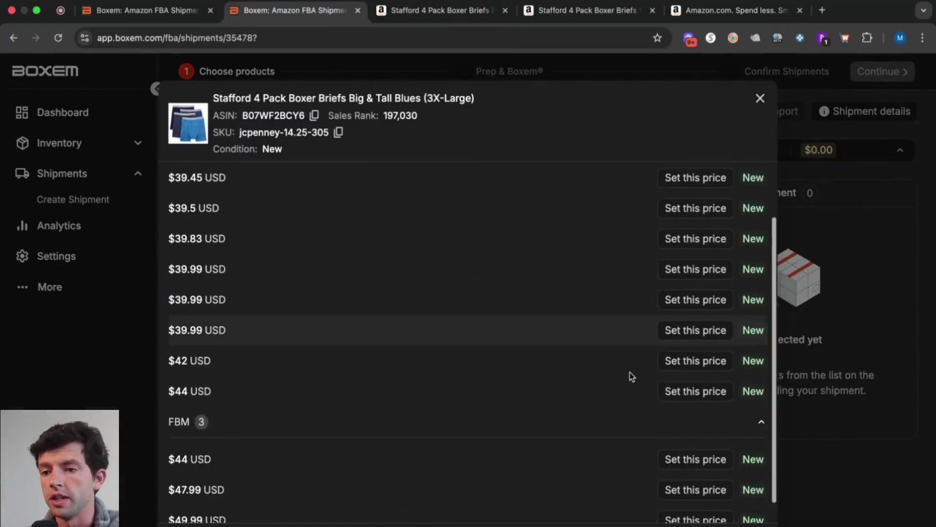
pyautogui.click(696, 389)
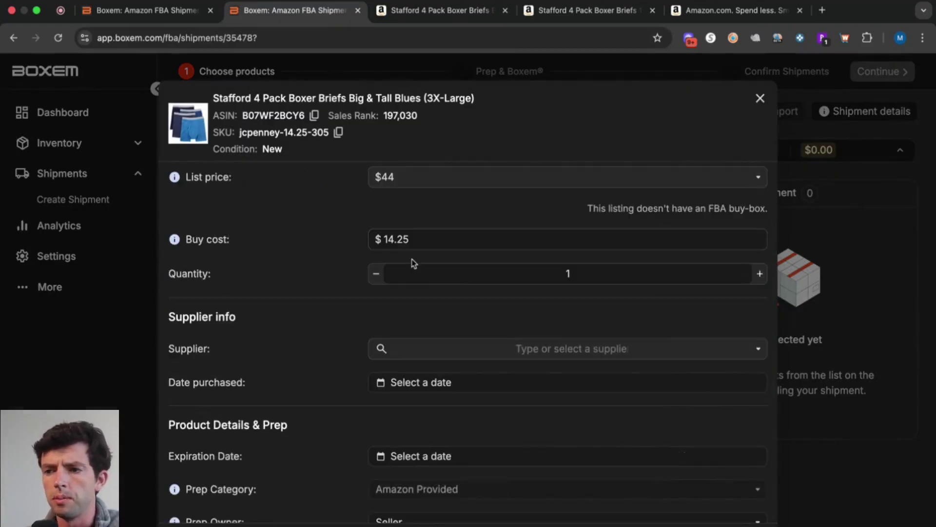
pyautogui.scroll(1, 422, 266)
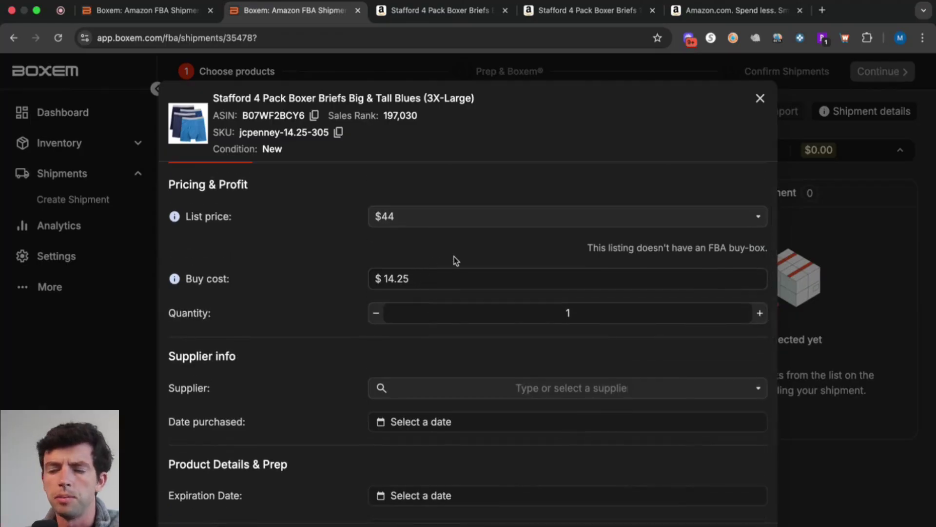
pyautogui.scroll(-1, 427, 247)
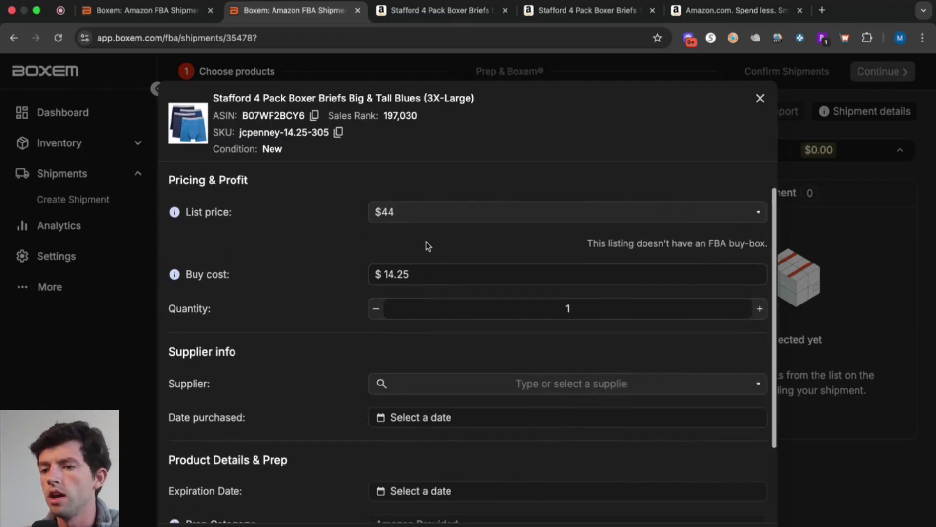
# Set the 3X-Large boxer briefs' quantity to 10 and choose jc penney as the supplier.
pyautogui.click(584, 312)
pyautogui.write('0')
pyautogui.scroll(-5, 492, 278)
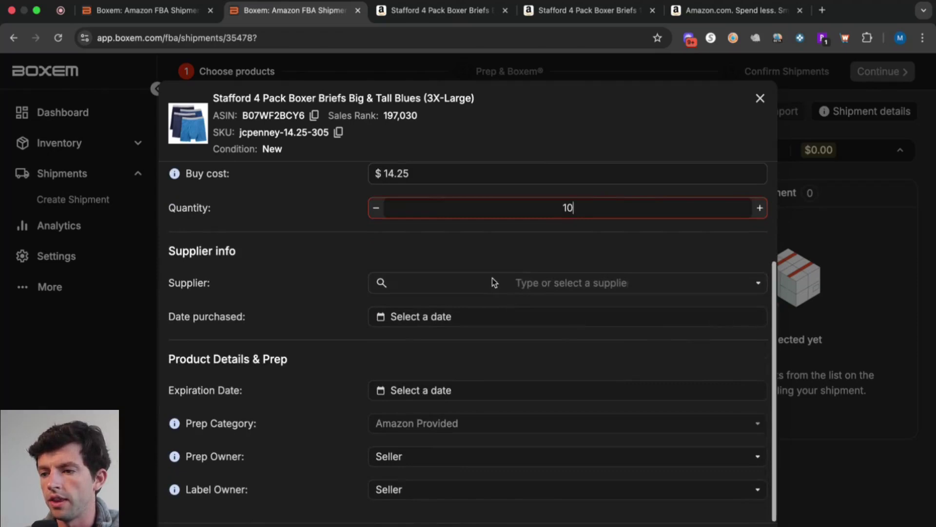
pyautogui.click(479, 291)
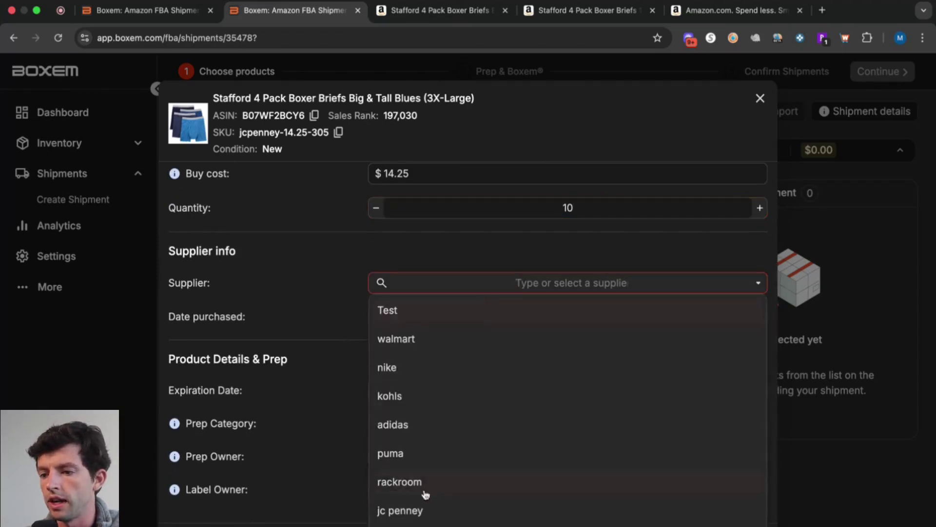
pyautogui.click(424, 516)
# Set the purchase date to 7/22/2025 and add the 3X-Large boxer briefs to the shipment.
pyautogui.click(434, 313)
pyautogui.click(437, 463)
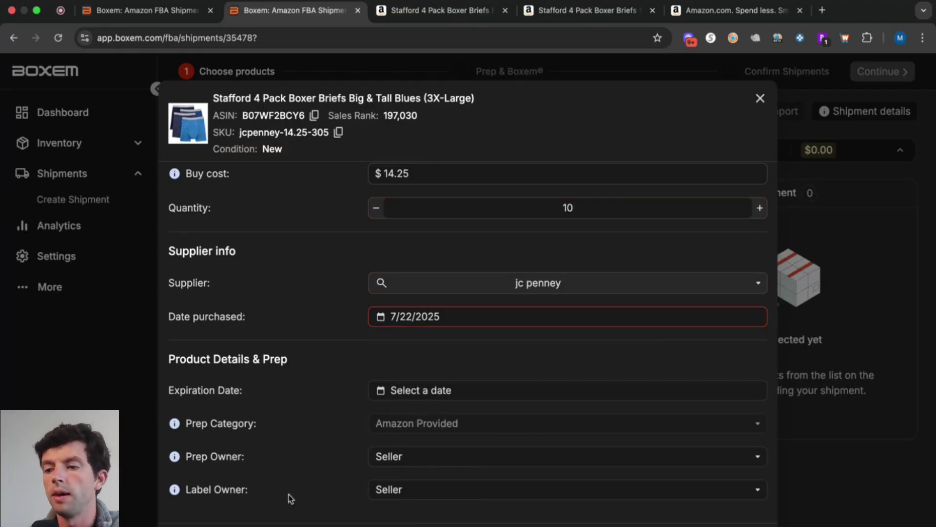
pyautogui.moveTo(379, 455)
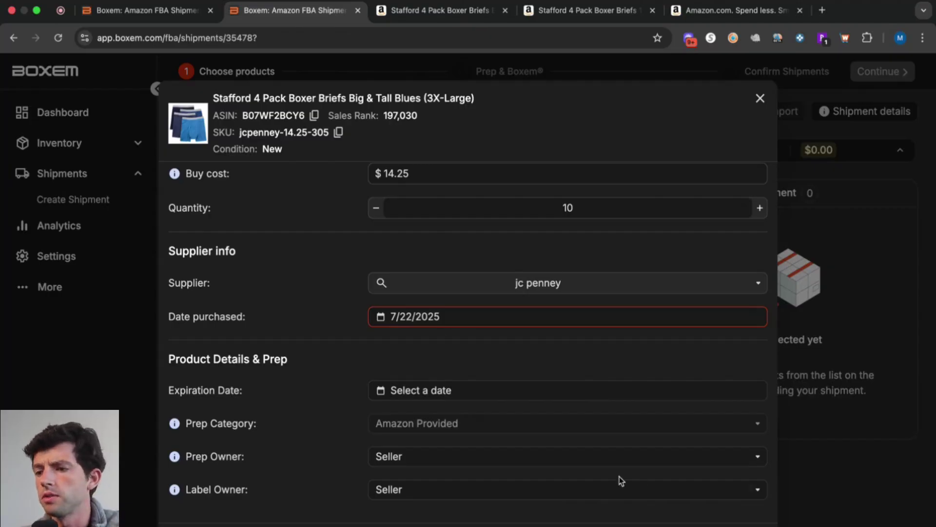
pyautogui.scroll(3, 619, 476)
pyautogui.scroll(-3, 619, 476)
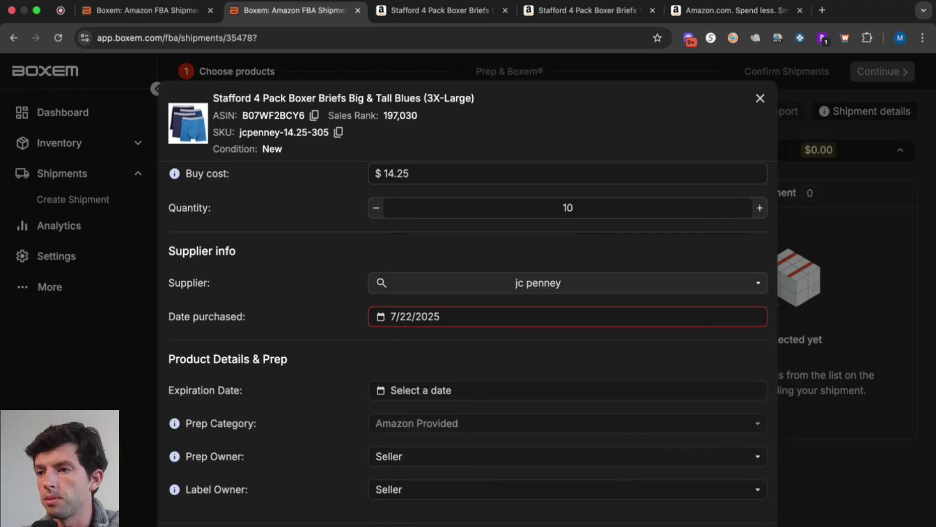
pyautogui.press('Return')
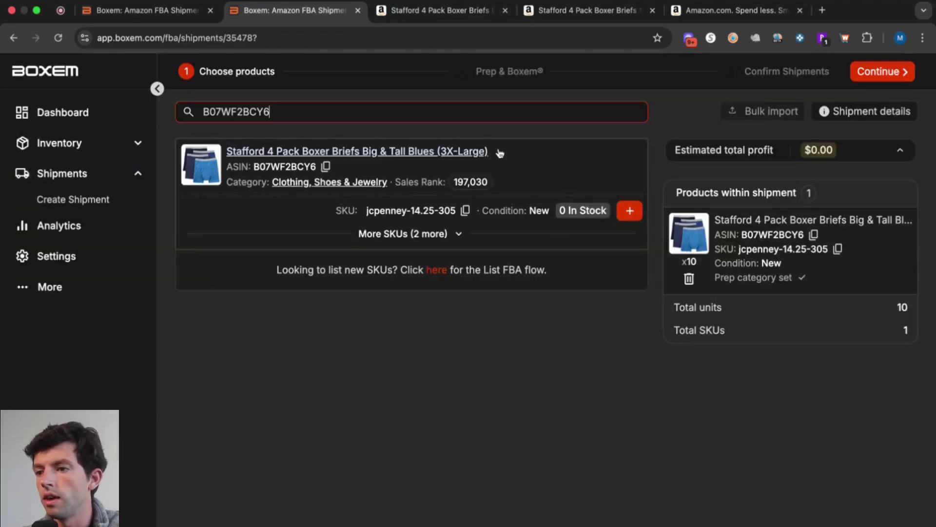
# Look up the XX-Large boxer briefs by ASIN B07WCXSL67 and start adding SKU jcpenney-15-306 to the shipment.
pyautogui.click(443, 11)
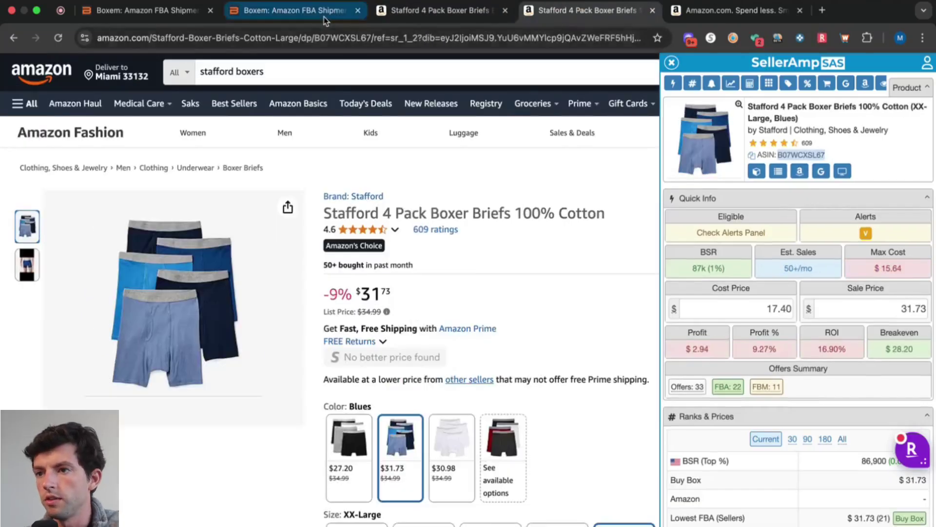
pyautogui.click(293, 11)
pyautogui.doubleClick(290, 111)
pyautogui.write('B07WCXSL67')
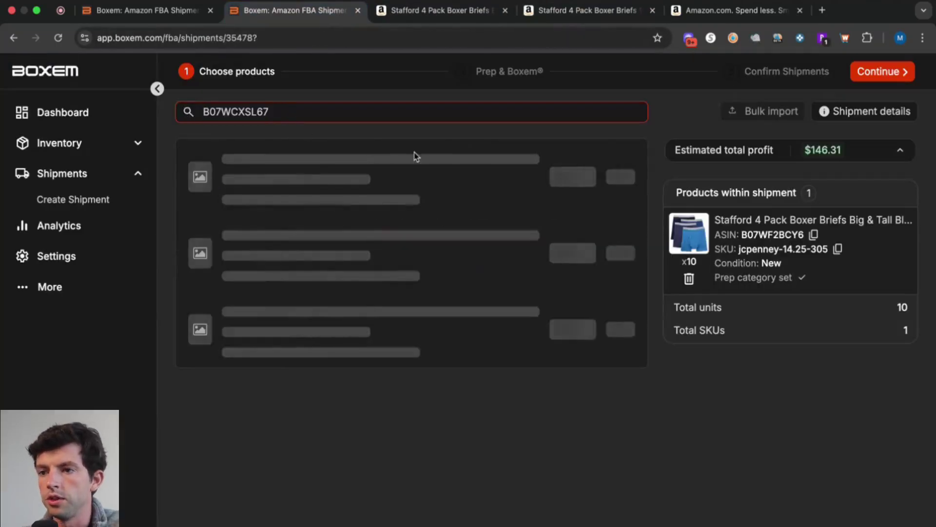
pyautogui.click(628, 210)
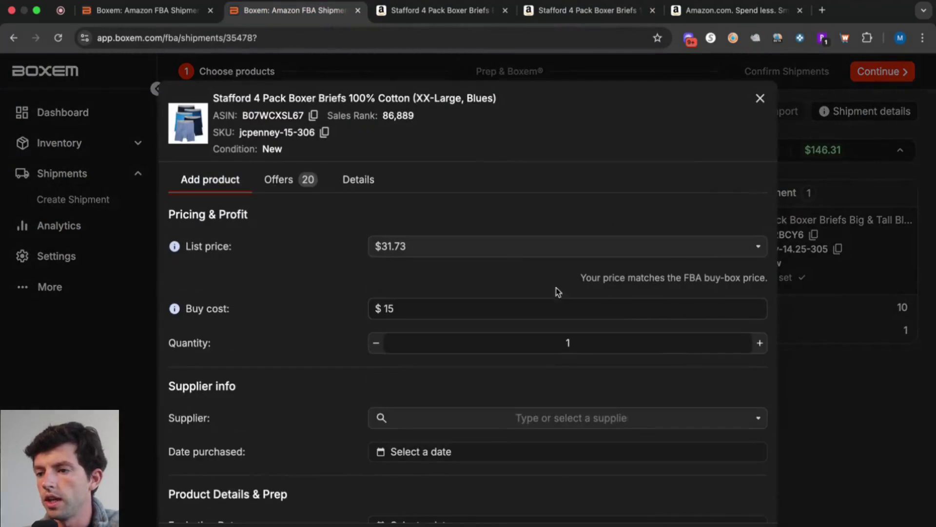
# Give the XX-Large boxer briefs a quantity of 10, jc penney as supplier and purchase date 7/22/2025.
pyautogui.click(592, 342)
pyautogui.write('0')
pyautogui.scroll(-3, 517, 368)
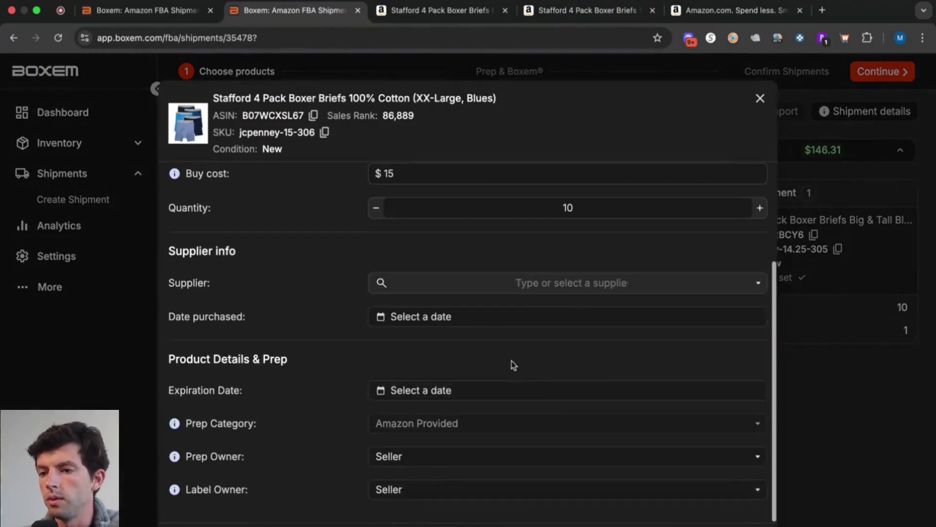
pyautogui.click(490, 286)
pyautogui.click(431, 509)
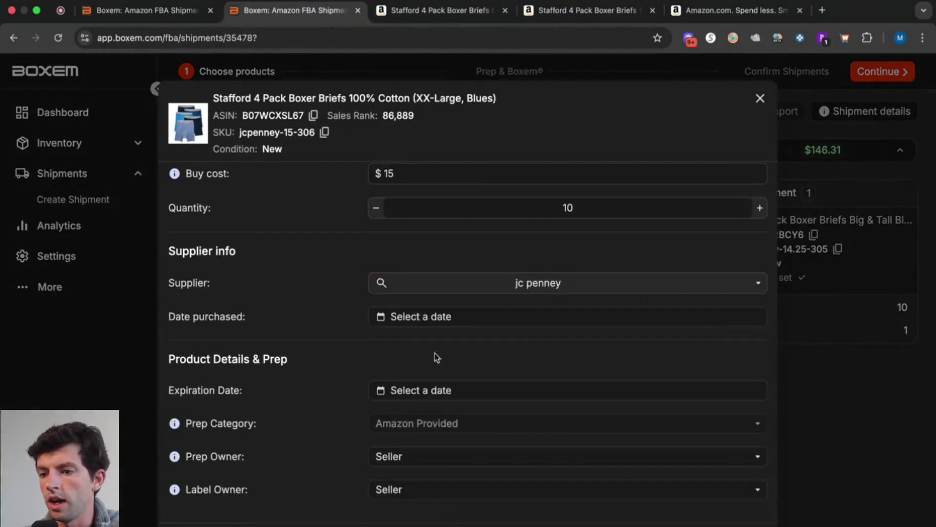
pyautogui.click(437, 317)
pyautogui.click(437, 462)
# Set the XX-Large boxer briefs' list price to $34.99 from the FBA offers and add the product to the shipment.
pyautogui.scroll(3, 458, 382)
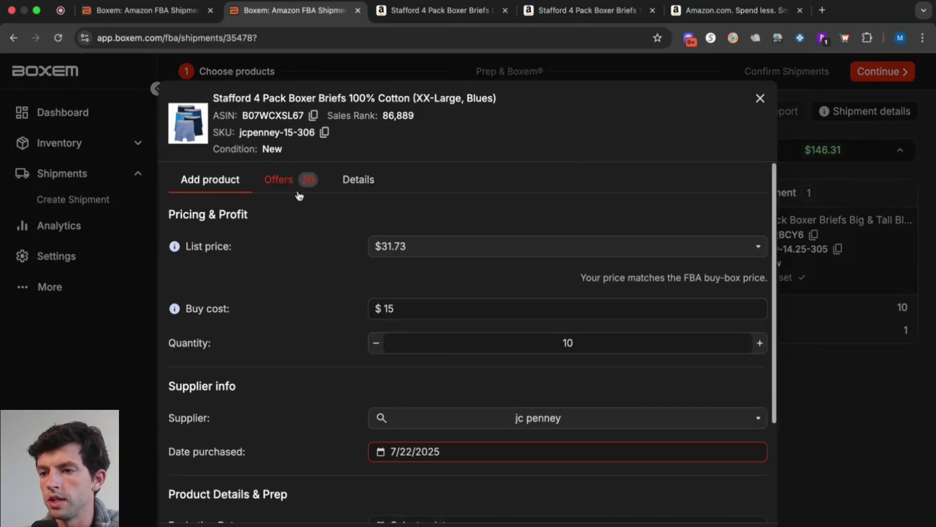
pyautogui.click(287, 181)
pyautogui.scroll(-5, 571, 336)
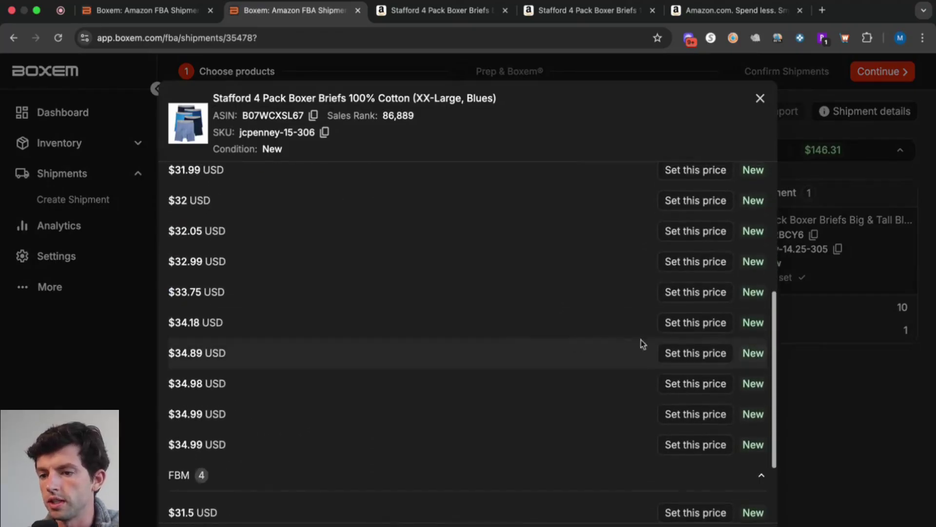
pyautogui.click(702, 445)
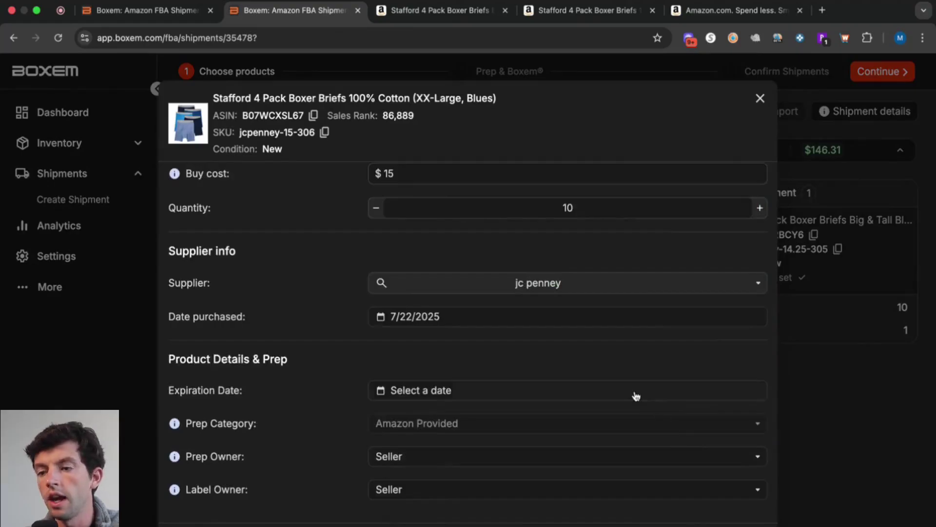
pyautogui.scroll(3, 637, 396)
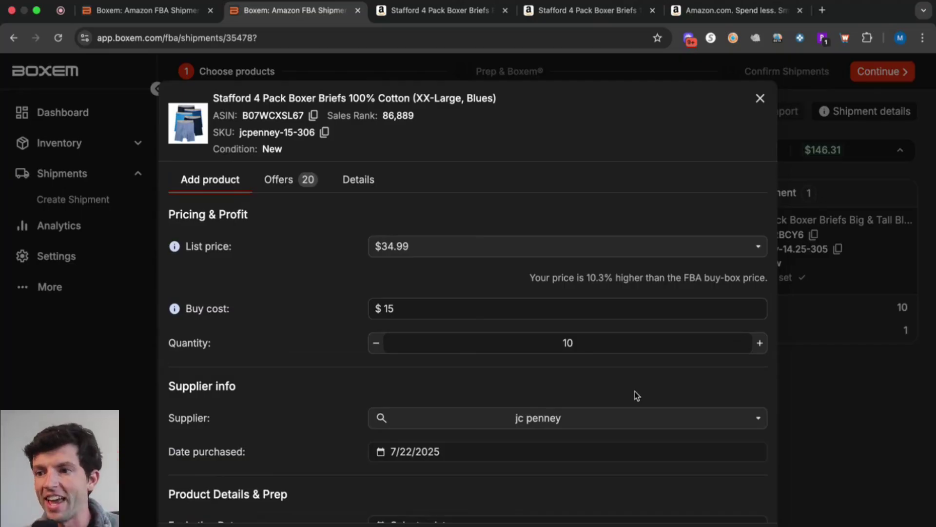
pyautogui.scroll(-3, 634, 420)
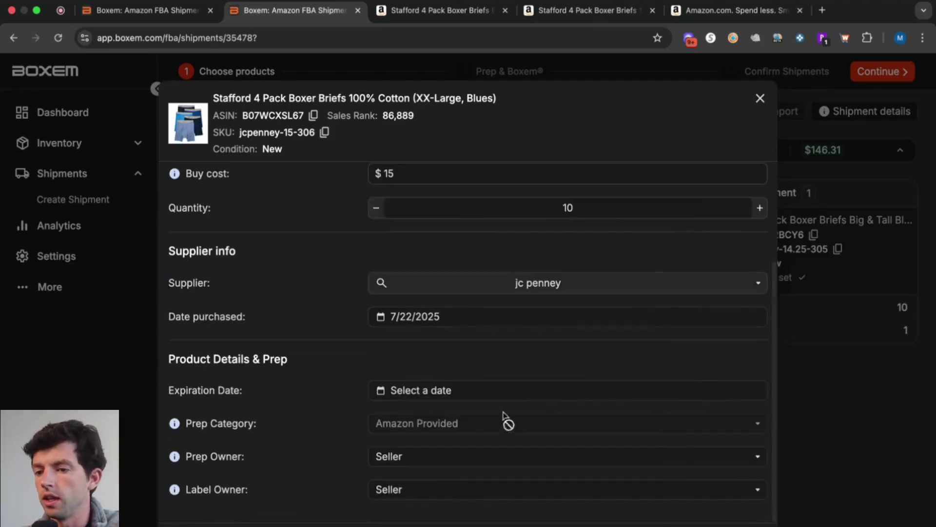
pyautogui.press('Return')
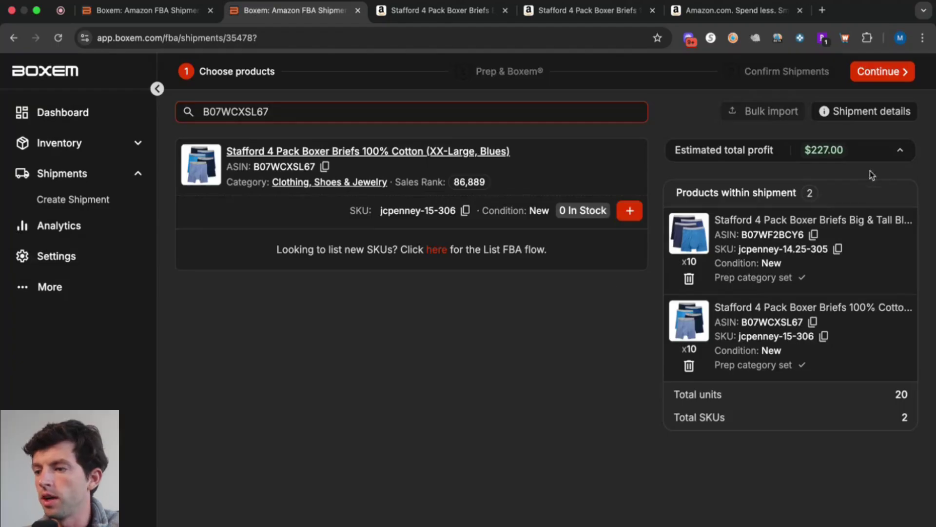
# Expand the estimated total profit breakdown and submit the shipment's products to Amazon.
pyautogui.click(884, 156)
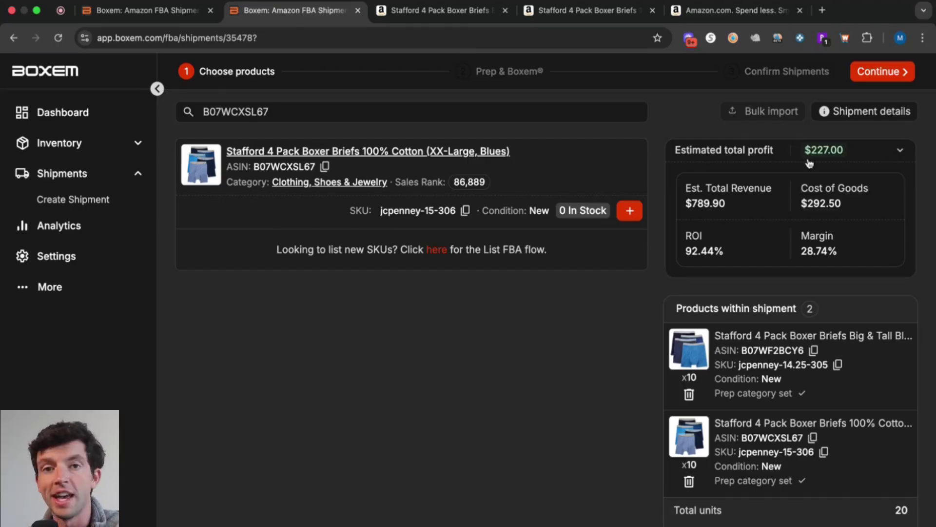
pyautogui.click(899, 78)
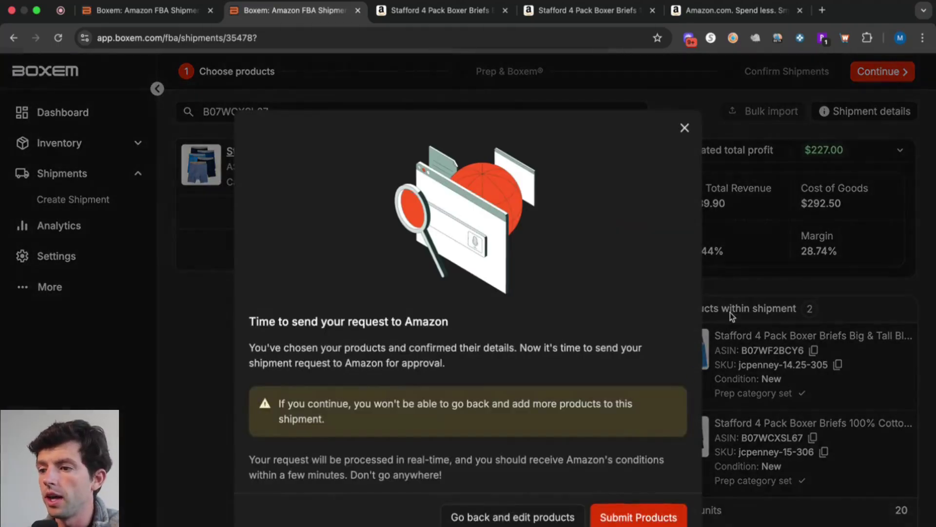
pyautogui.click(654, 518)
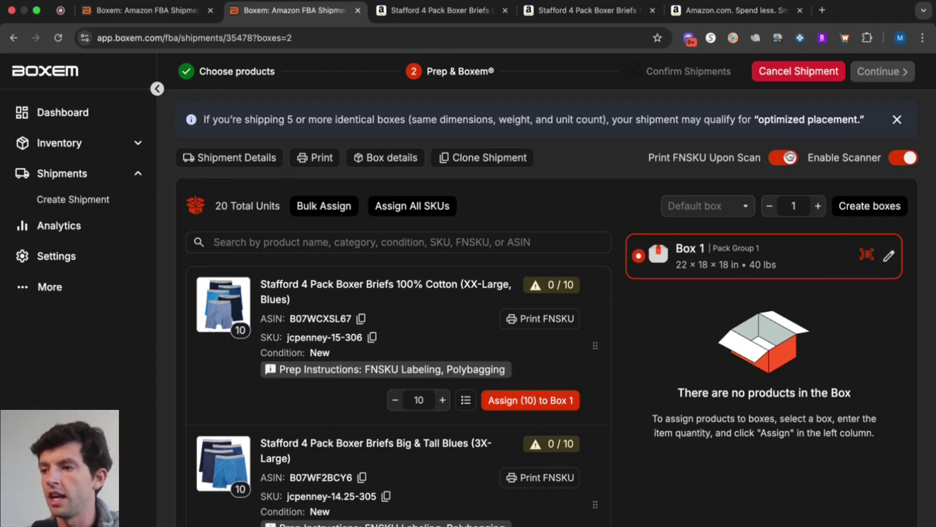
# Turn off printing FNSKU upon scan and disable the scanner for the shipment.
pyautogui.click(790, 157)
pyautogui.click(904, 158)
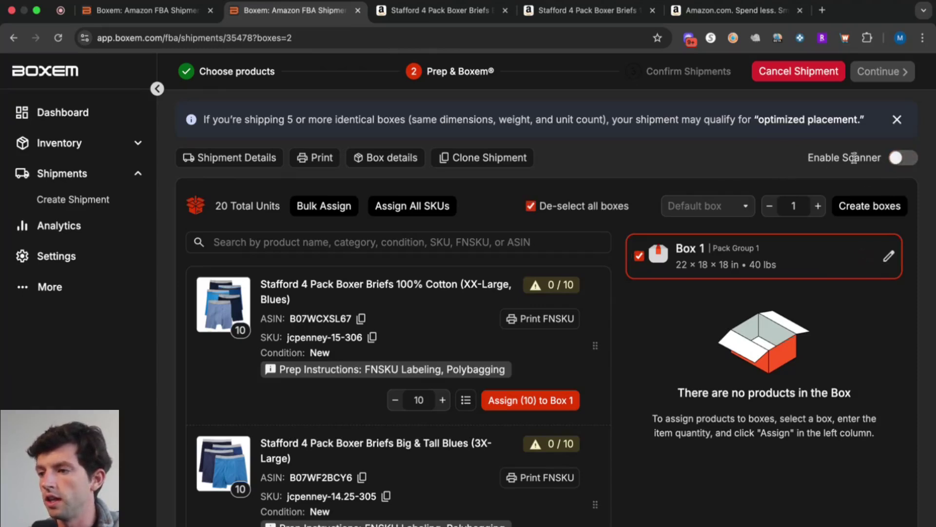
pyautogui.click(899, 157)
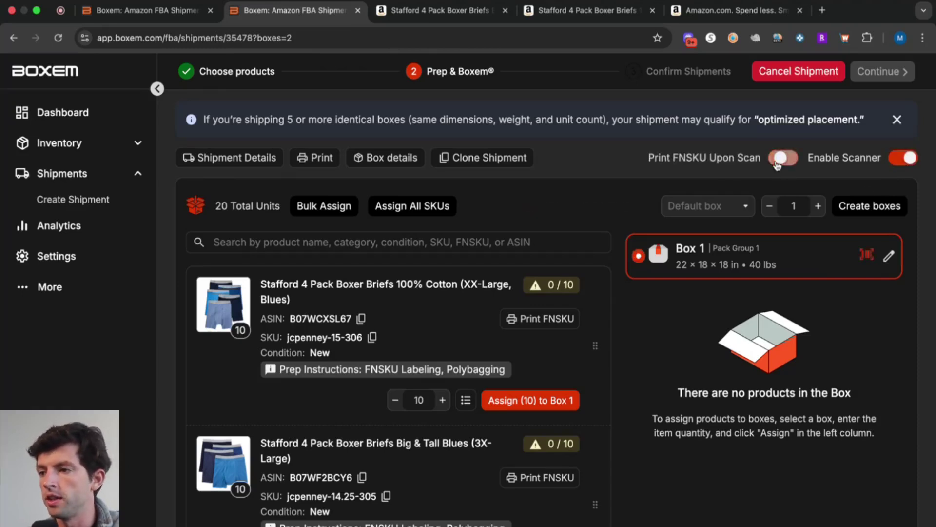
pyautogui.click(903, 157)
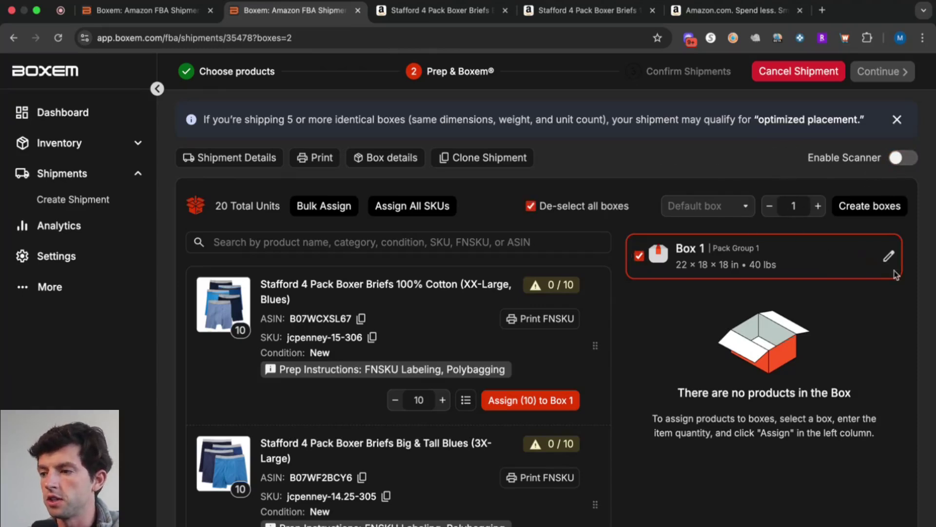
# Create a second box and set its dimensions to 10 × 10 × 8 in and its weight to 10 lb.
pyautogui.click(863, 207)
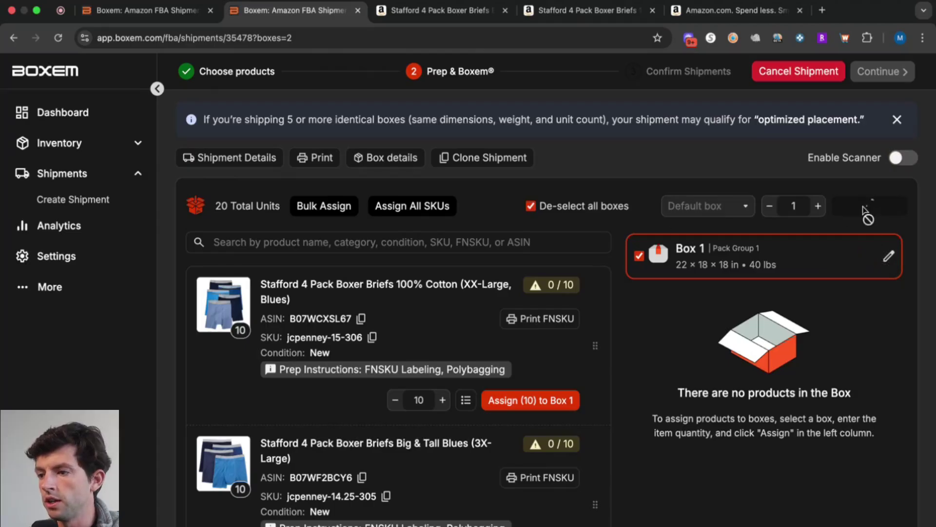
pyautogui.click(867, 317)
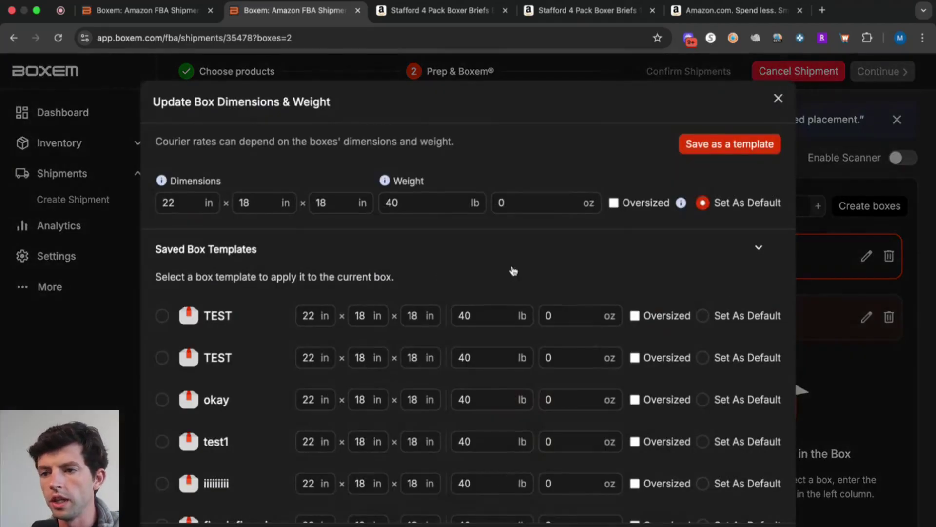
pyautogui.write('10')
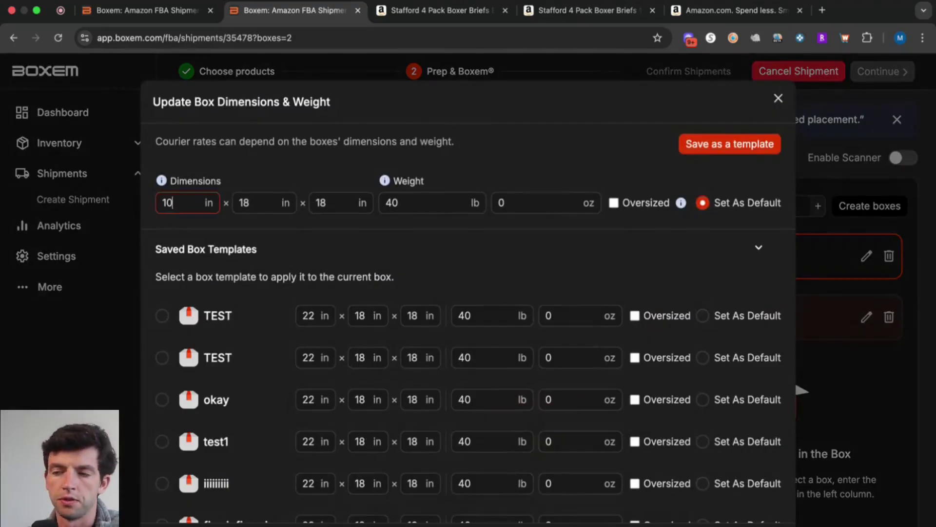
pyautogui.press('Tab')
pyautogui.write('10')
pyautogui.press('Tab')
pyautogui.write('8')
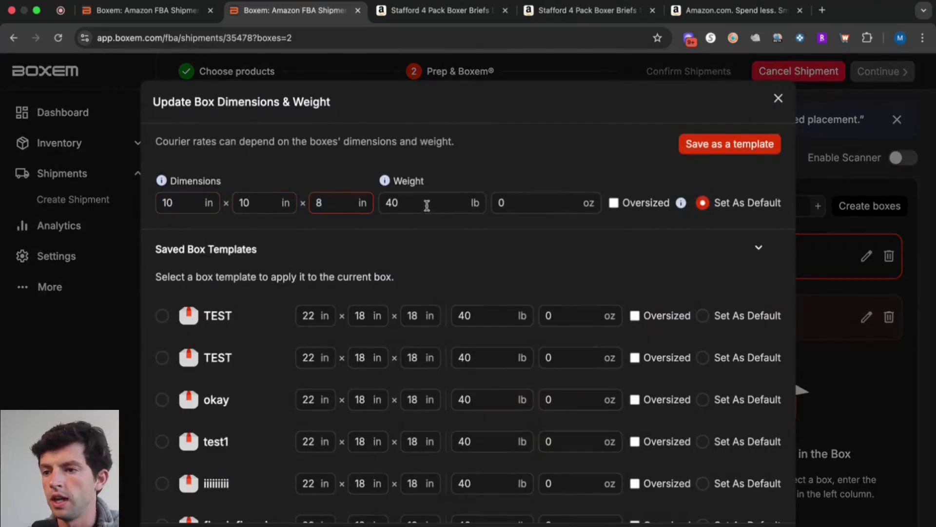
pyautogui.press('Tab')
pyautogui.write('10')
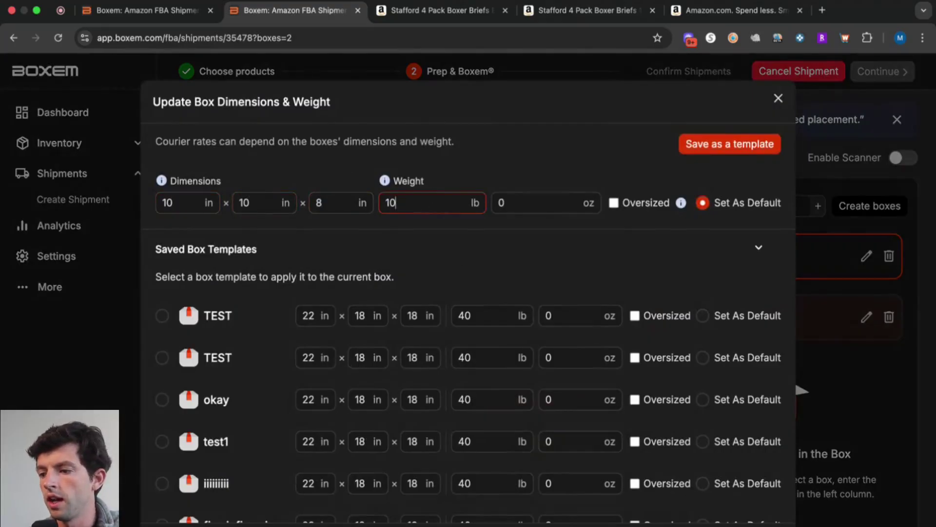
# Update Box 1 to 10 × 10 × 8 in with a weight of 10 lb.
pyautogui.click(867, 256)
pyautogui.click(867, 256)
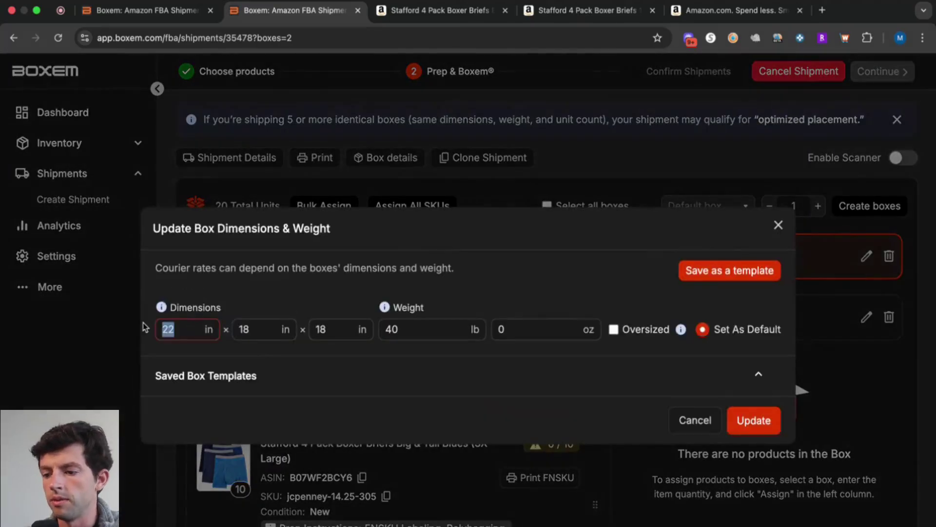
pyautogui.write('1')
pyautogui.press('Tab')
pyautogui.write('10')
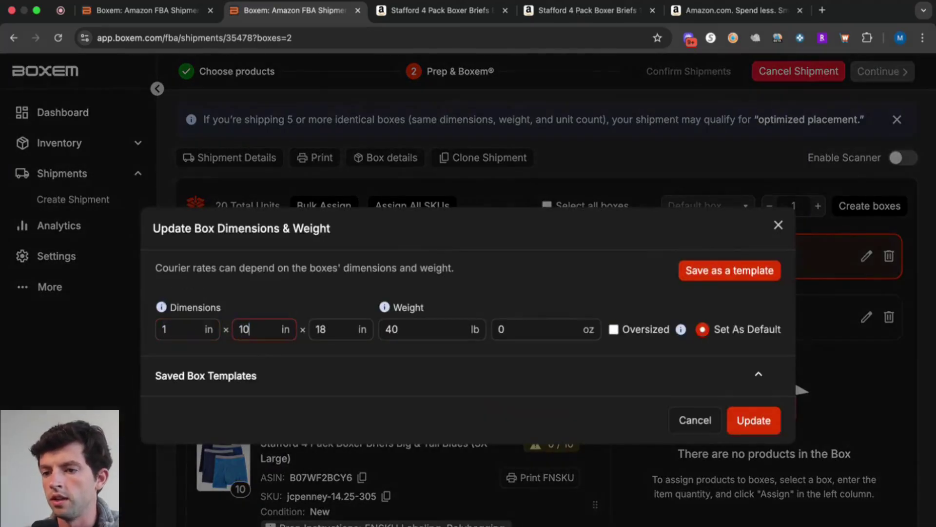
pyautogui.click(170, 327)
pyautogui.write('0')
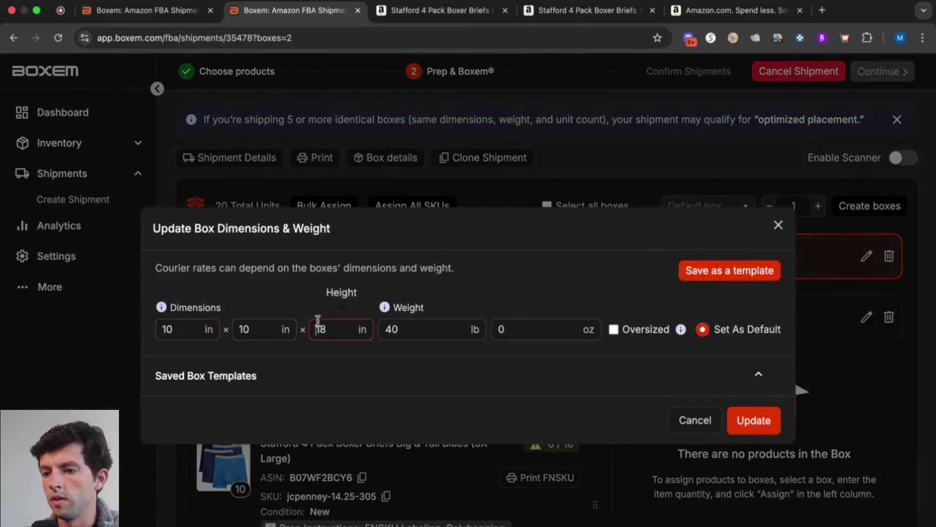
pyautogui.click(323, 328)
pyautogui.press('BackSpace')
pyautogui.press('BackSpace')
pyautogui.write('8')
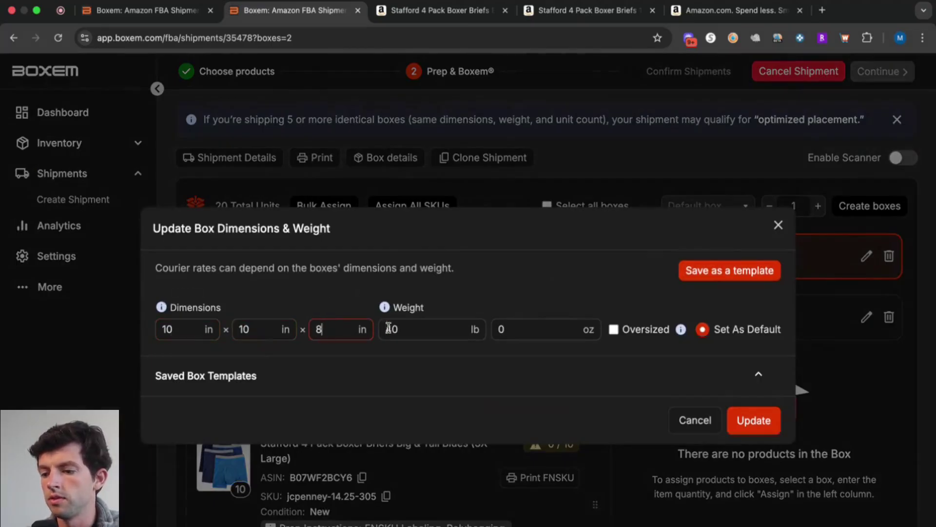
pyautogui.press('Tab')
pyautogui.write('01')
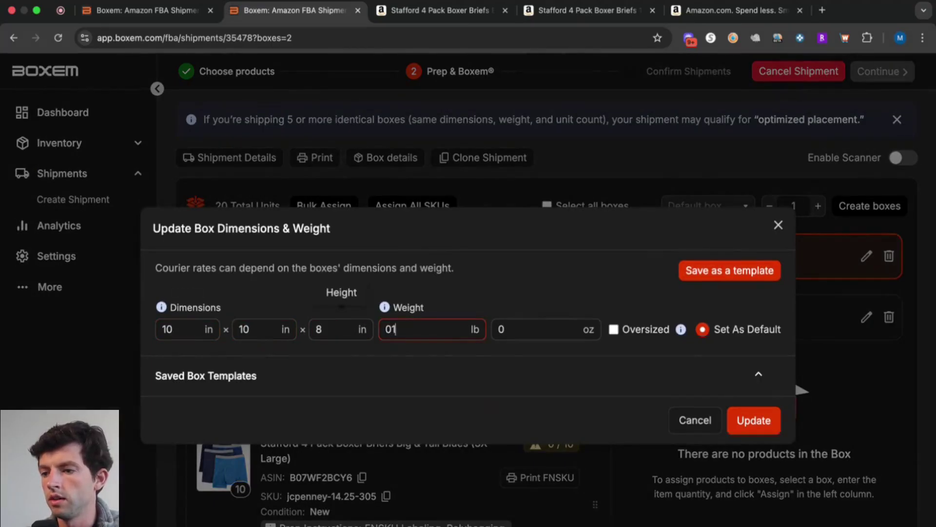
pyautogui.press('BackSpace')
pyautogui.press('BackSpace')
pyautogui.write('10')
pyautogui.click(759, 427)
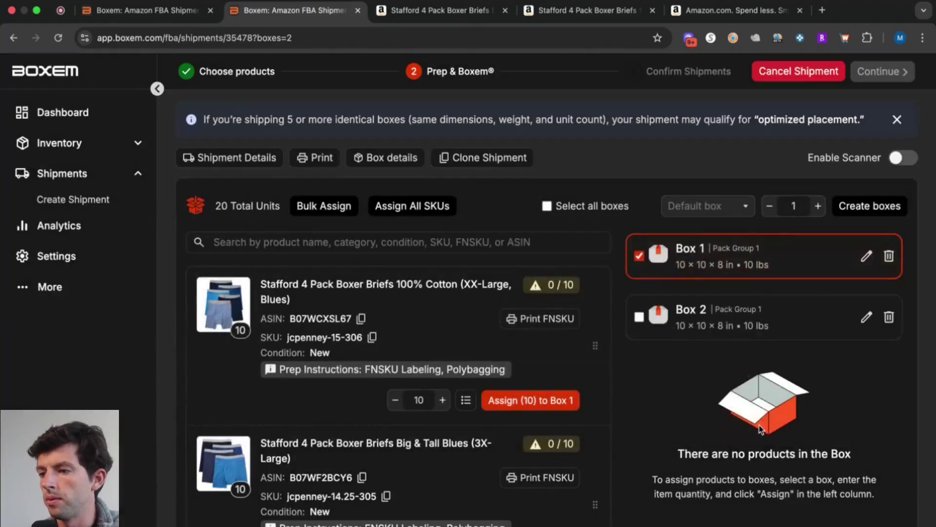
# Select all boxes and split 10 units of each boxer brief product across the two boxes.
pyautogui.click(548, 206)
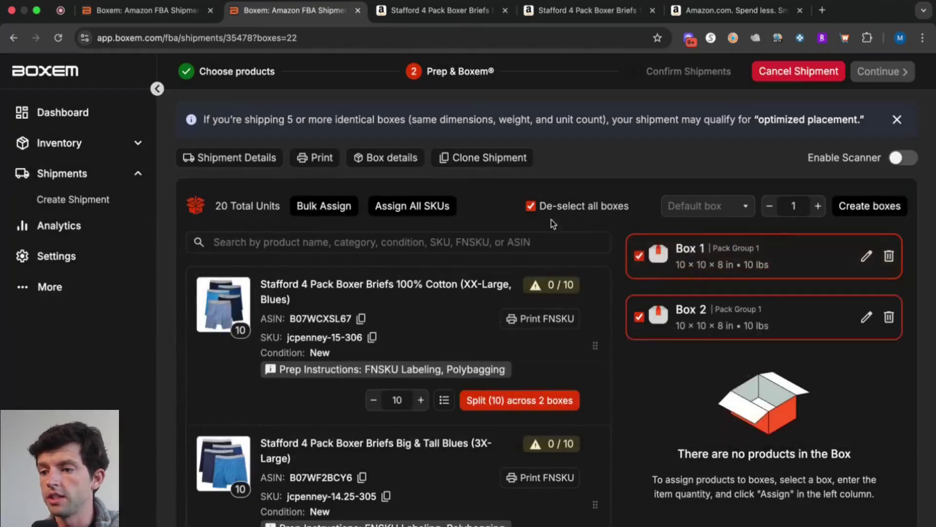
pyautogui.click(566, 400)
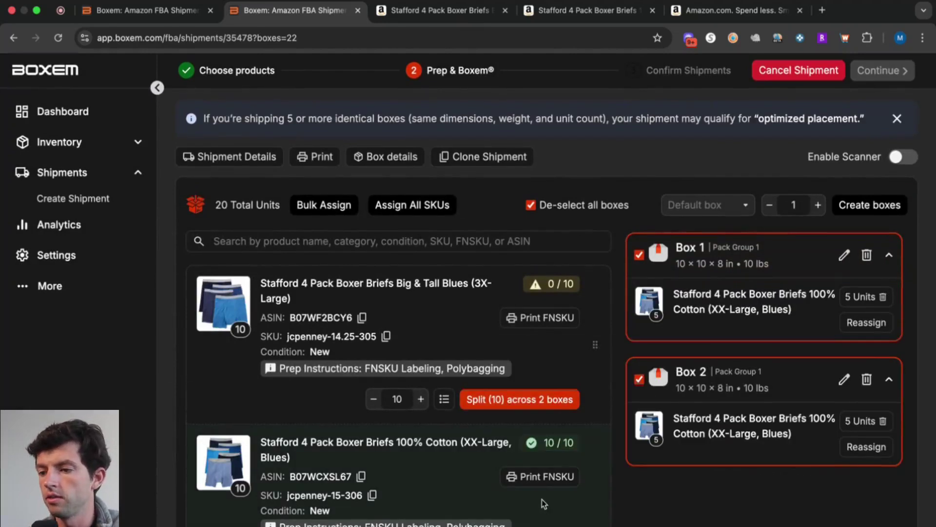
pyautogui.click(536, 401)
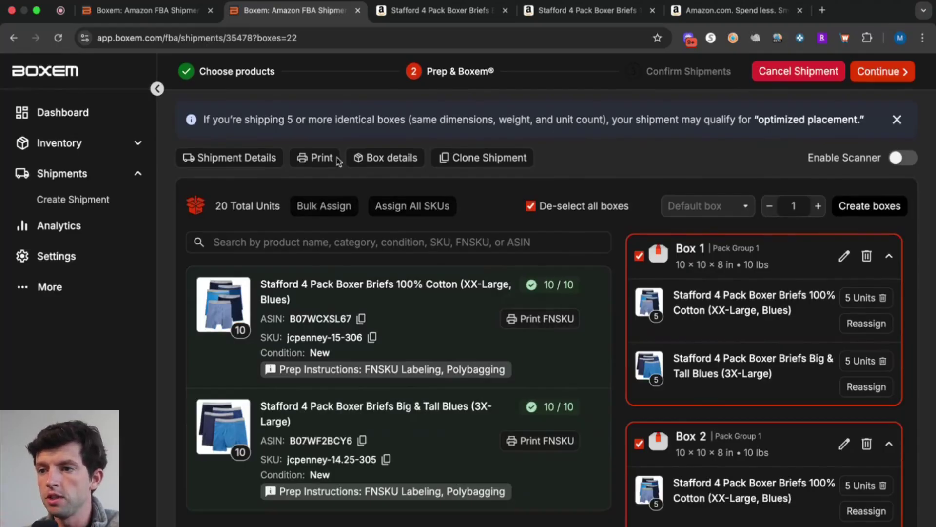
# Generate 10 FNSKU labels for each product, view the downloaded label PDF, and return to the shipment's packing page.
pyautogui.click(315, 158)
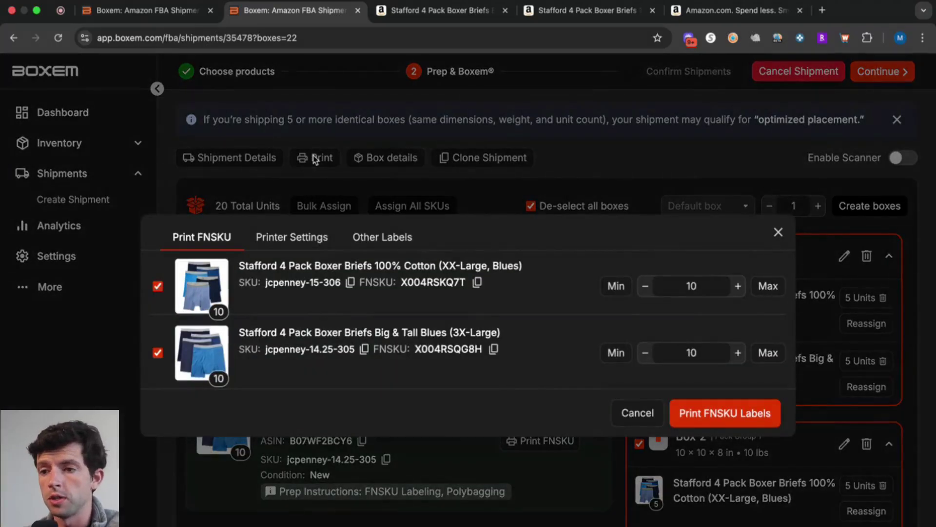
pyautogui.click(744, 415)
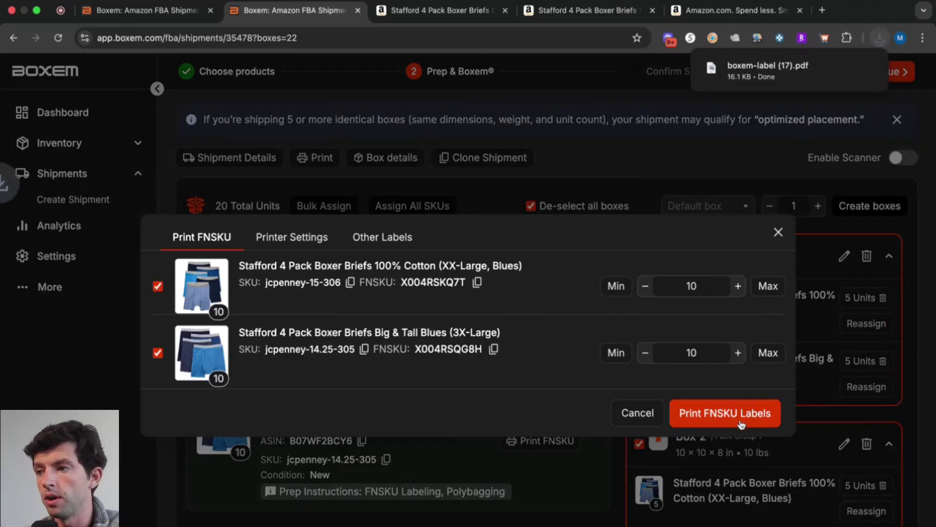
pyautogui.click(761, 78)
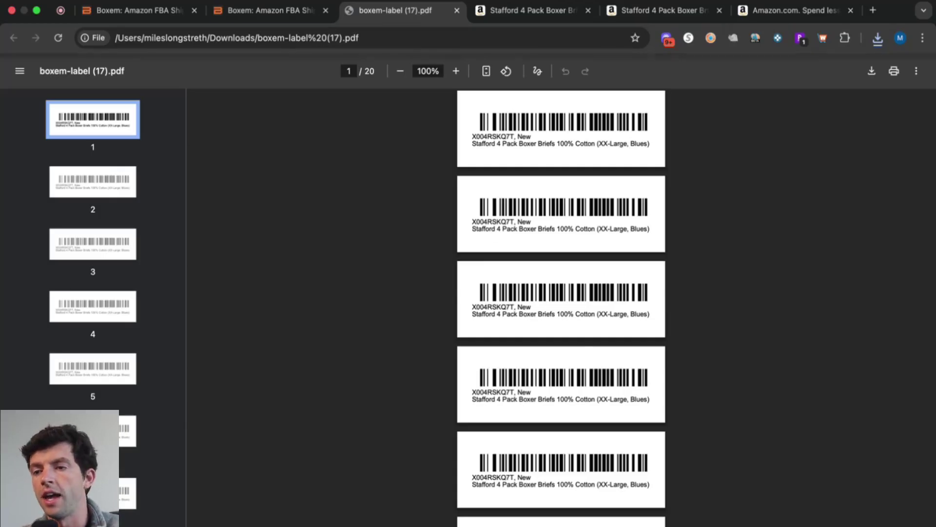
pyautogui.click(271, 10)
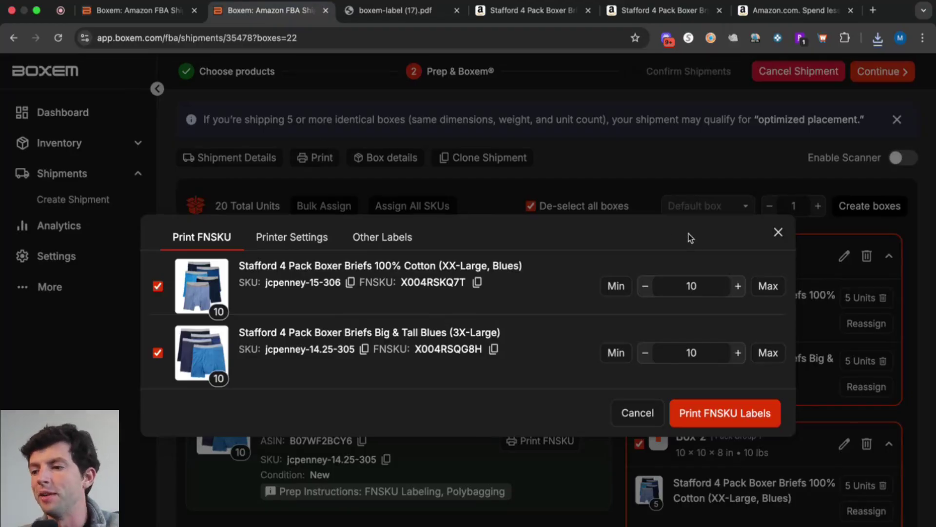
pyautogui.click(779, 233)
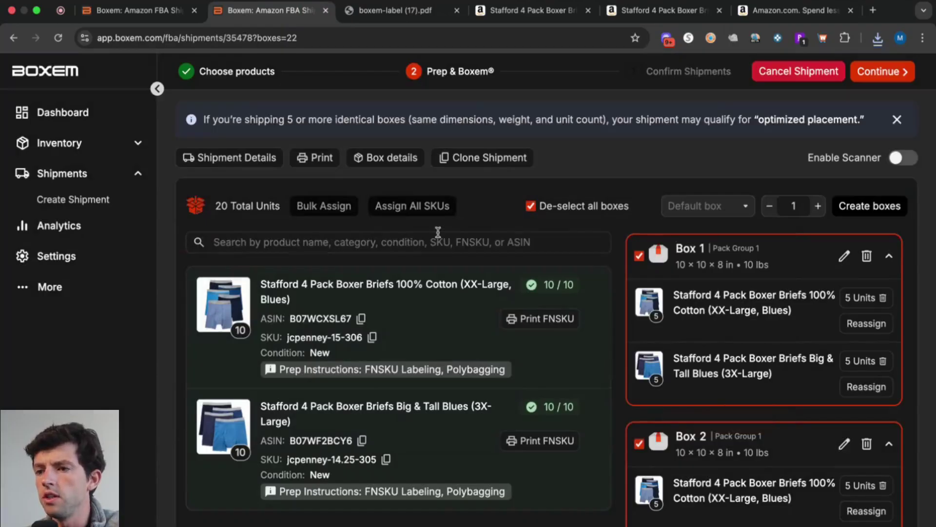
# Check the FNSKU printer settings and preview the Sold as Set, Suffocation and Fragile labels.
pyautogui.click(314, 158)
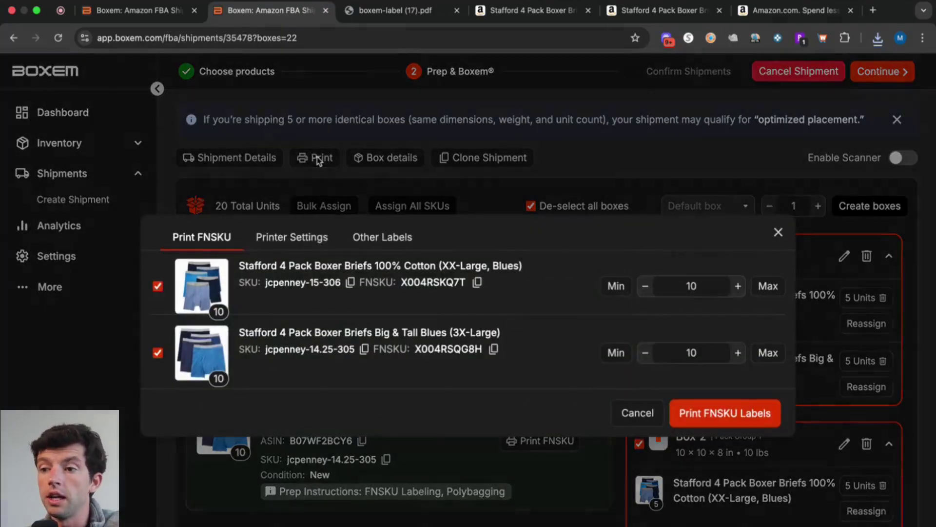
pyautogui.click(285, 239)
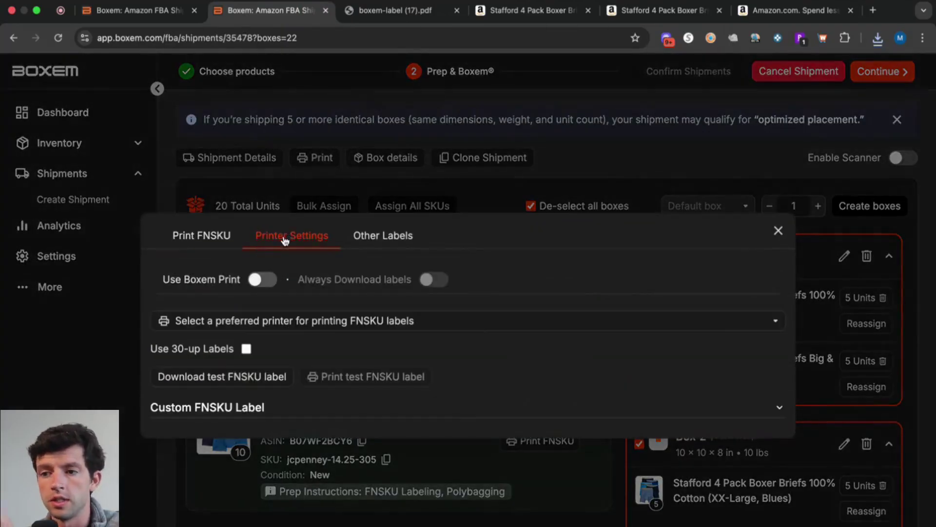
pyautogui.click(383, 239)
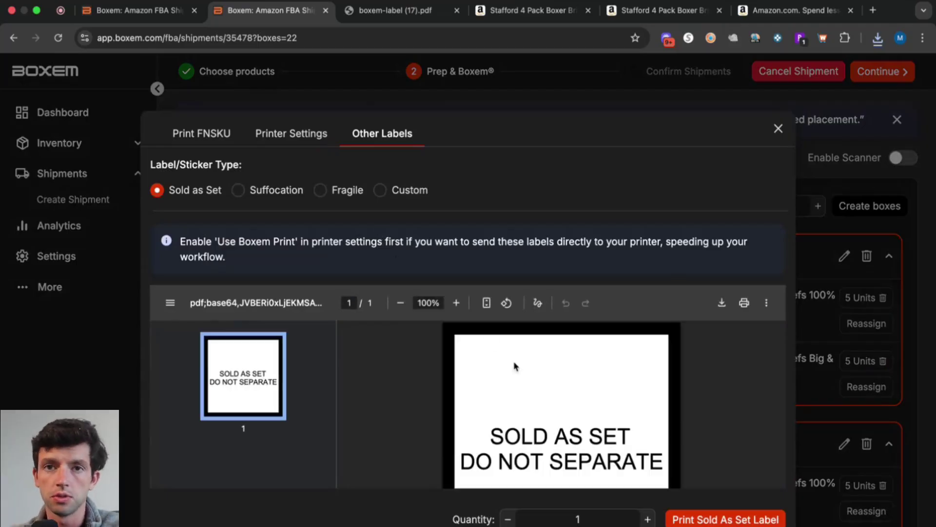
pyautogui.scroll(-1, 528, 390)
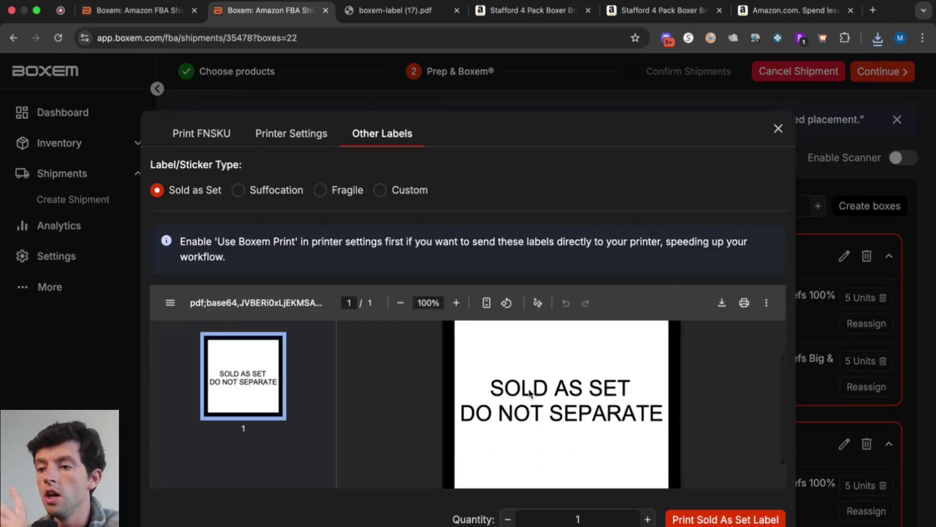
pyautogui.click(241, 191)
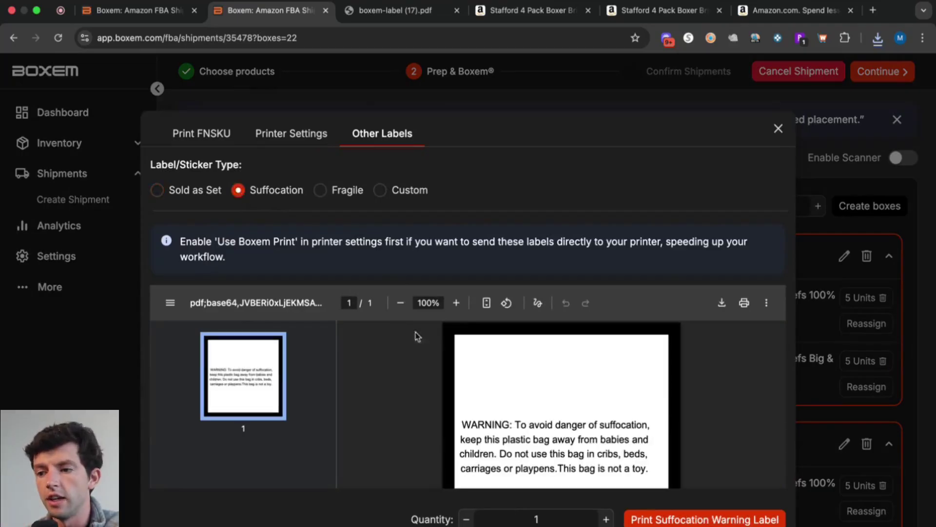
pyautogui.click(323, 191)
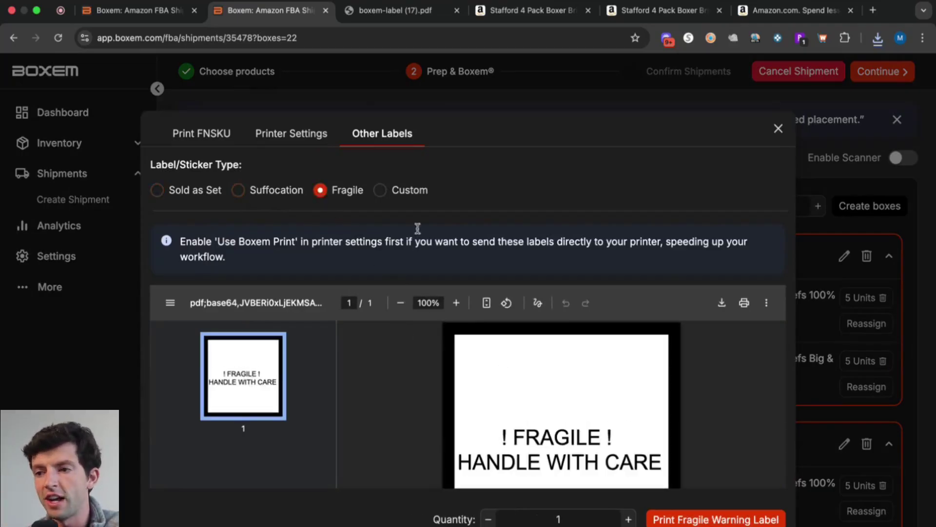
# Set up a custom label with the text "this side up" and check its preview.
pyautogui.click(382, 189)
pyautogui.click(285, 312)
pyautogui.write('th')
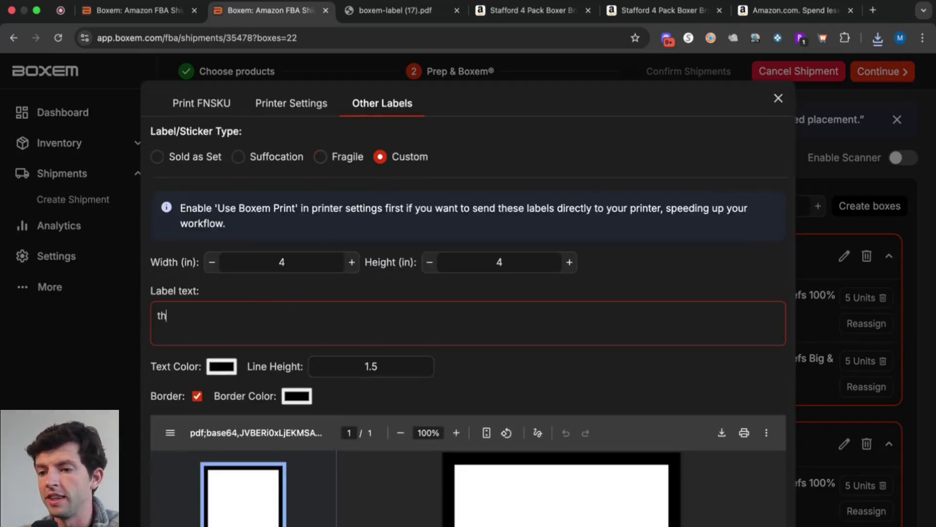
pyautogui.write('is side up')
pyautogui.scroll(-2, 365, 387)
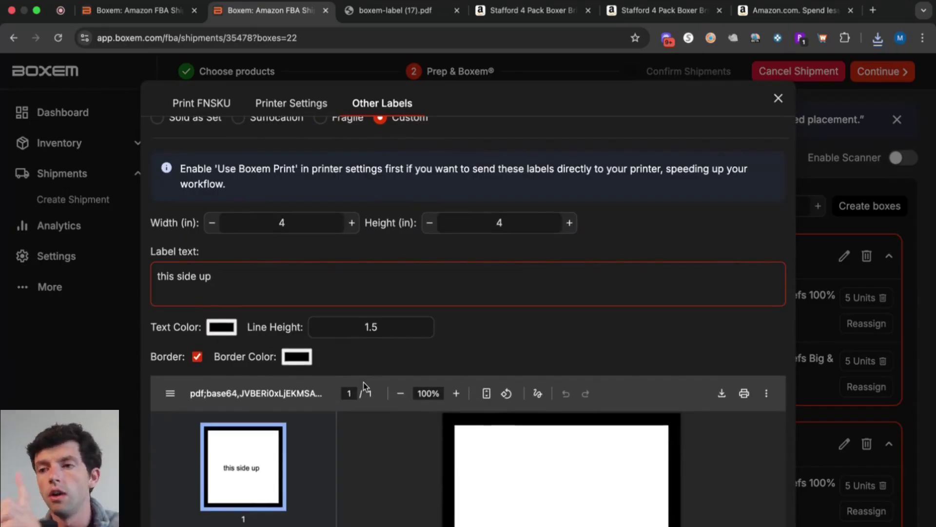
pyautogui.scroll(2, 363, 387)
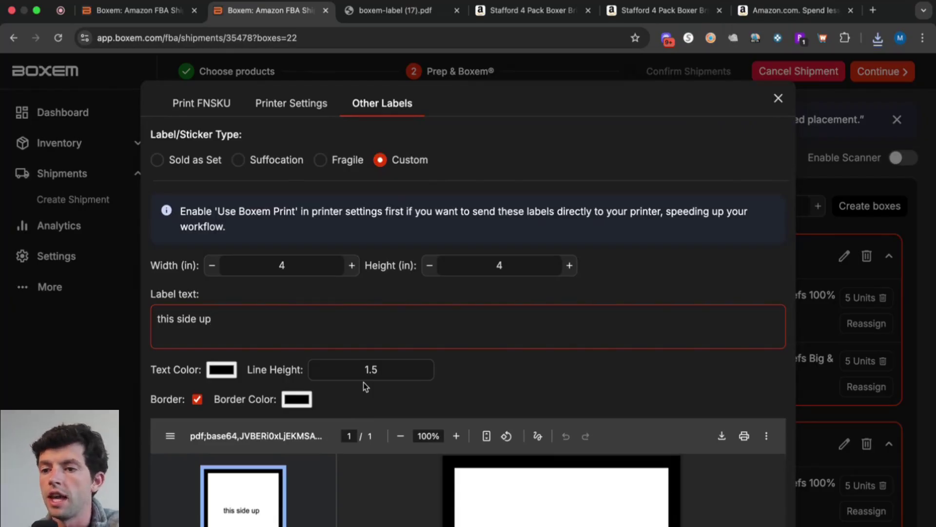
# Look through the four additional label types again, leave the label printing dialog, and review the contents of both boxes.
pyautogui.click(160, 160)
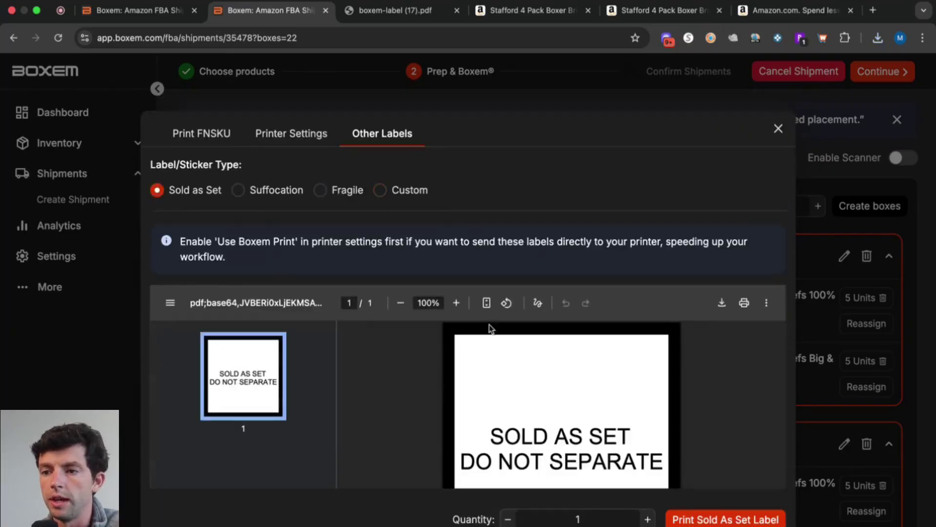
pyautogui.click(238, 189)
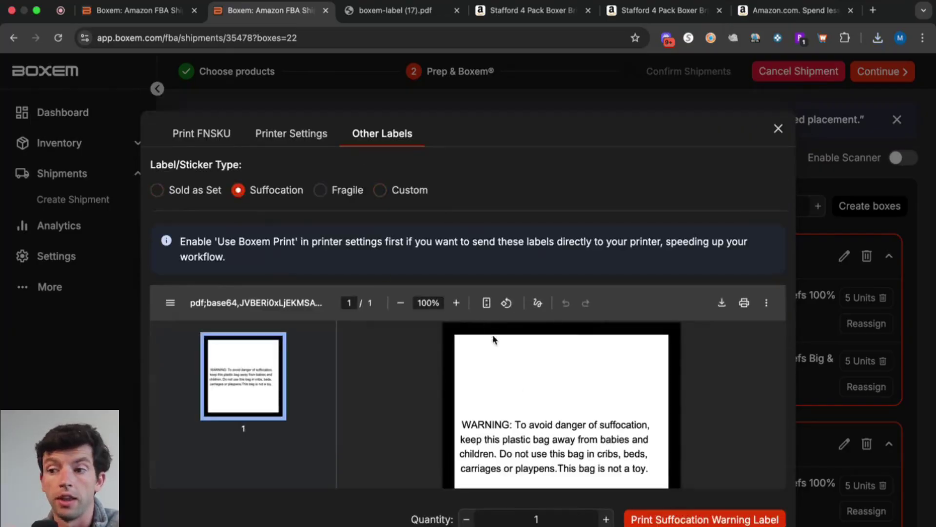
pyautogui.click(320, 194)
pyautogui.click(378, 193)
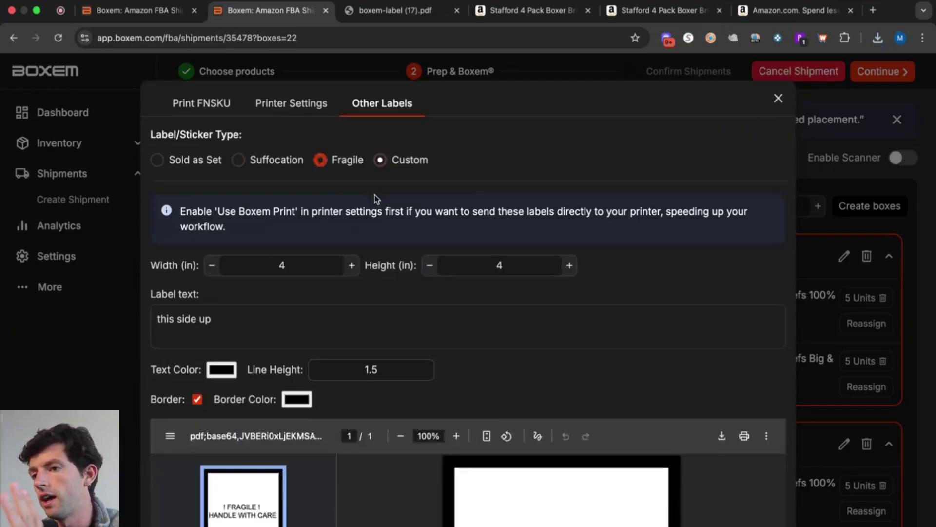
pyautogui.click(201, 103)
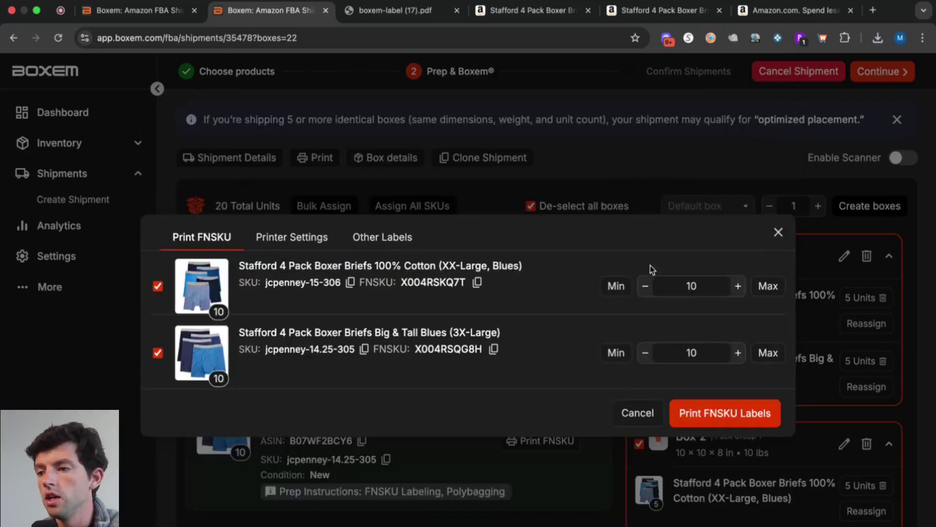
pyautogui.click(782, 233)
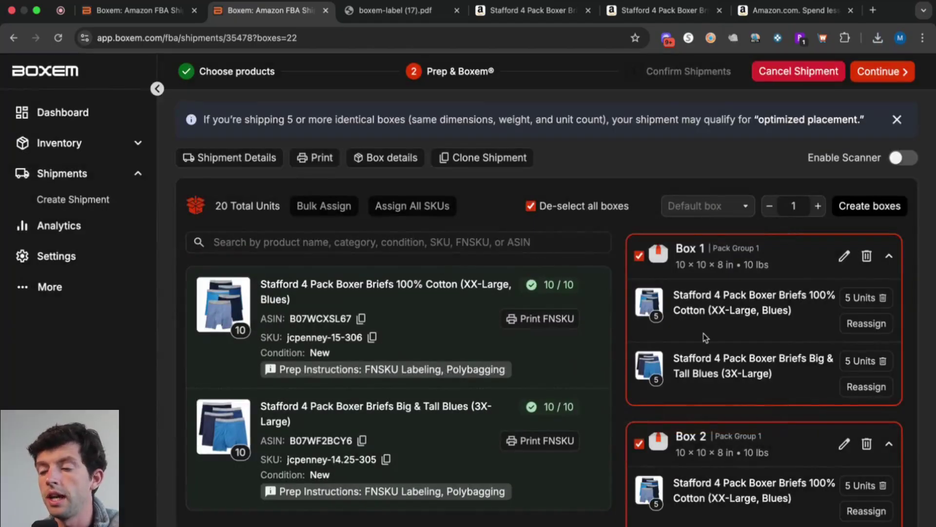
pyautogui.scroll(-1, 704, 336)
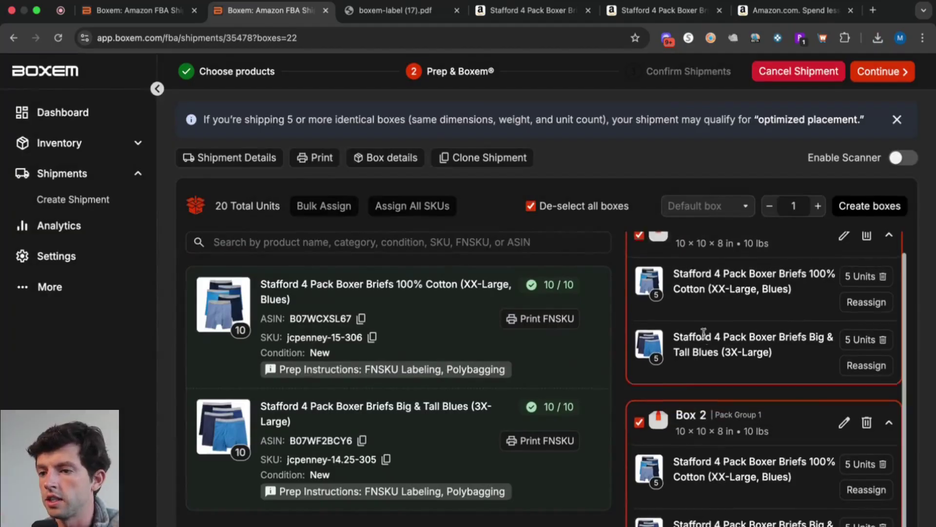
pyautogui.scroll(1, 705, 337)
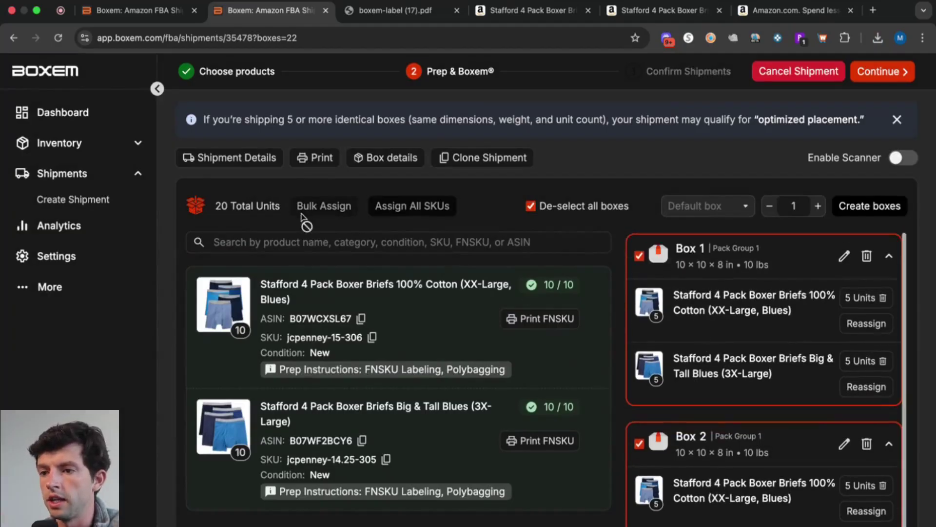
# Continue to shipment confirmation, compare the TCY1 and BNA6 inbound placement options, and select the HGR6 option.
pyautogui.click(877, 76)
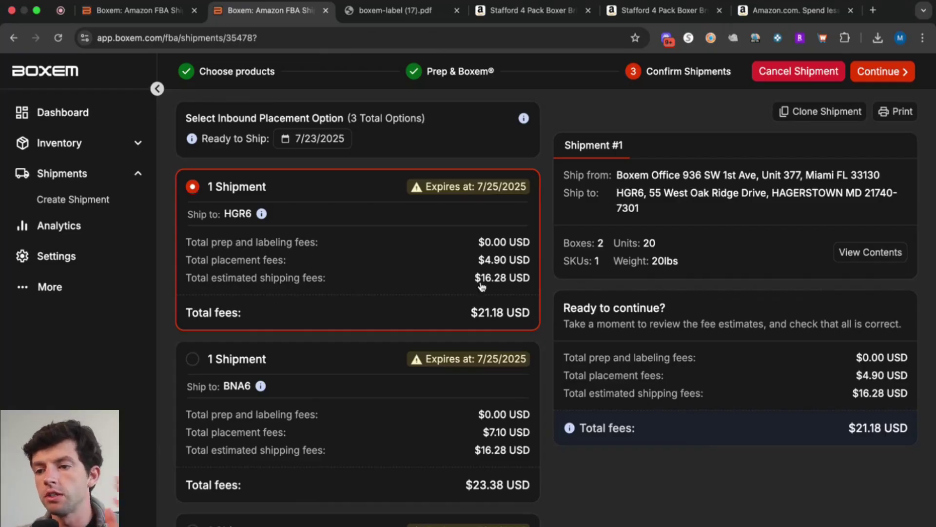
pyautogui.scroll(-3, 481, 287)
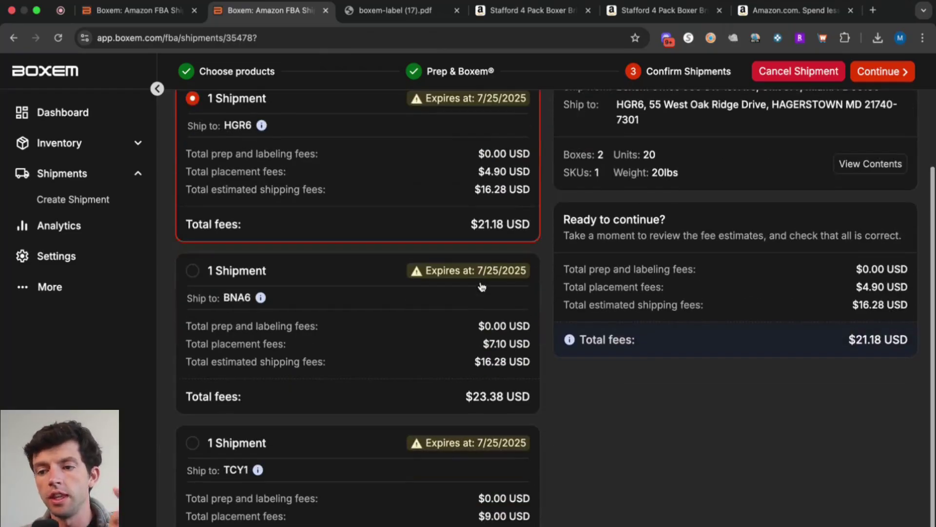
pyautogui.click(205, 443)
pyautogui.scroll(3, 397, 366)
pyautogui.scroll(-2, 208, 365)
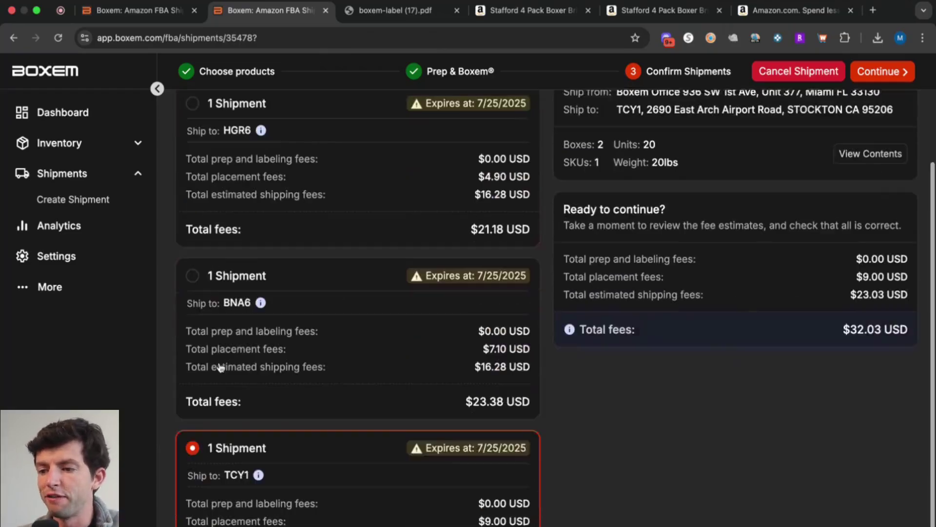
pyautogui.click(198, 277)
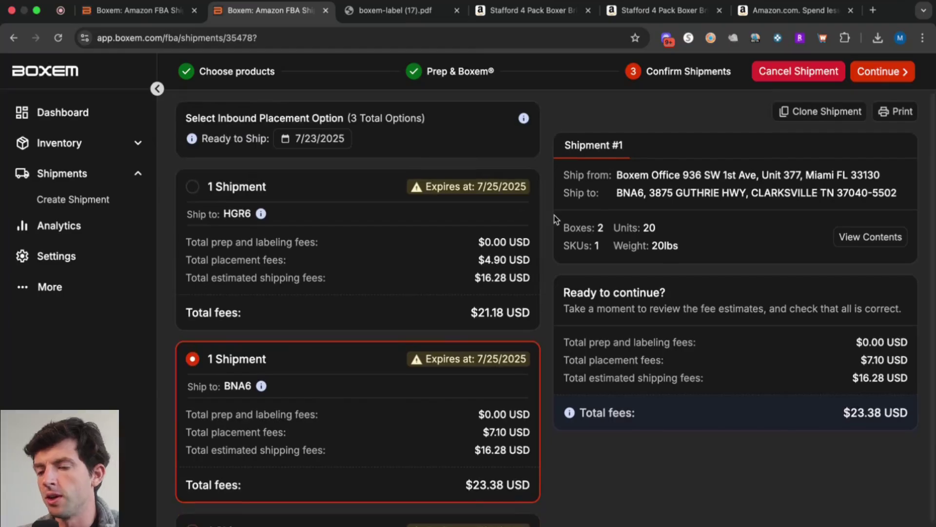
pyautogui.click(193, 188)
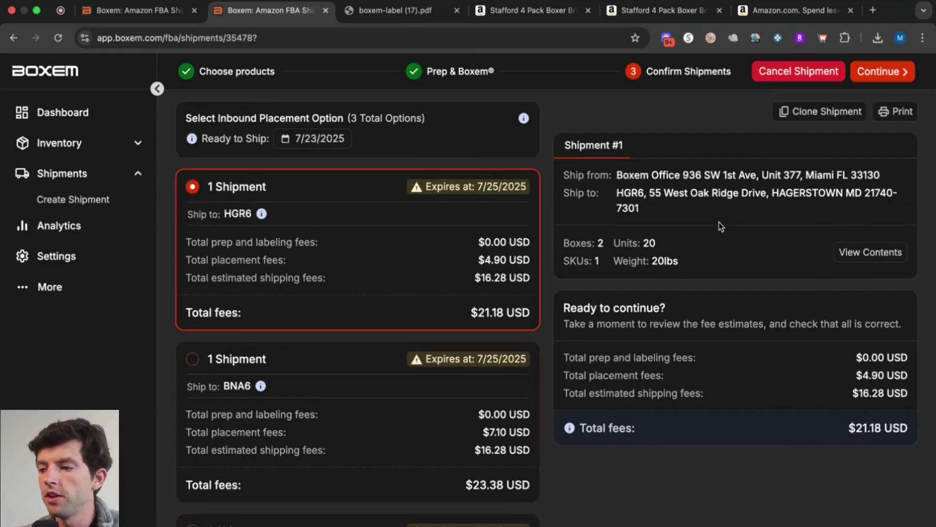
# Check the shipment's weight and fees, confirm the HGR6 placement option, and accept its shipping charges.
pyautogui.moveTo(702, 269); pyautogui.dragTo(624, 264)
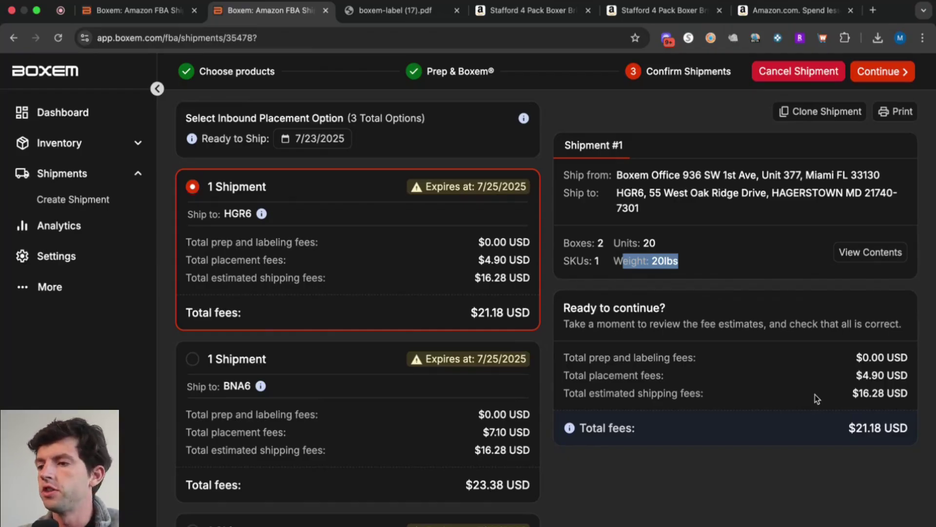
pyautogui.click(582, 220)
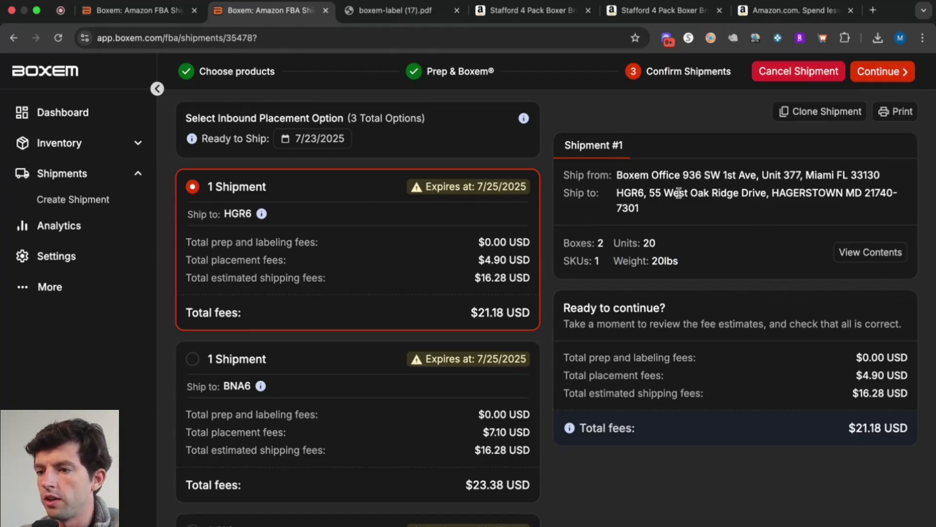
pyautogui.click(877, 73)
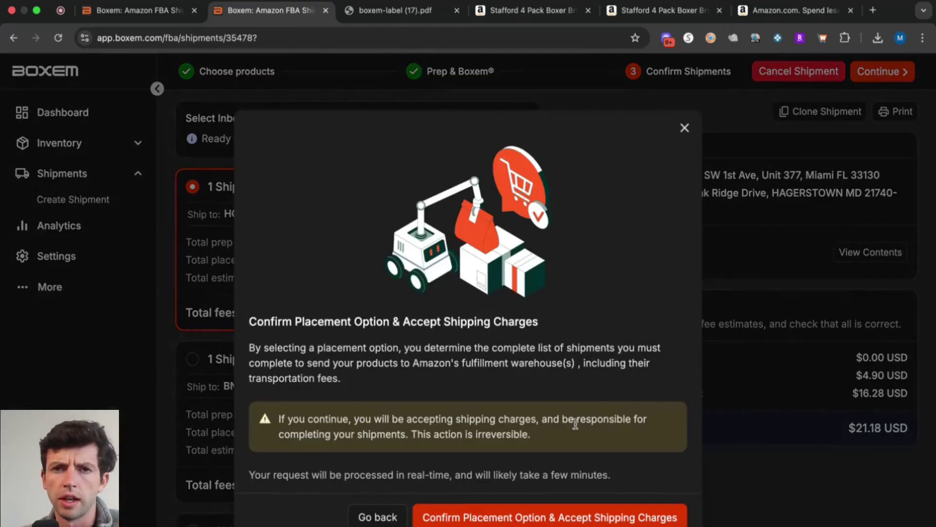
pyautogui.click(561, 518)
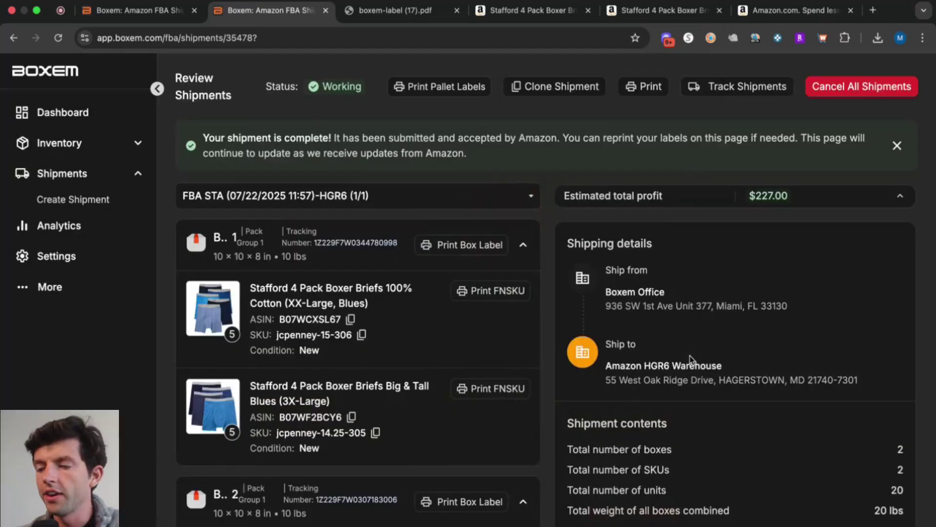
# Expand the estimated total profit breakdown and review the box contents and shipping details of the completed shipment.
pyautogui.click(882, 197)
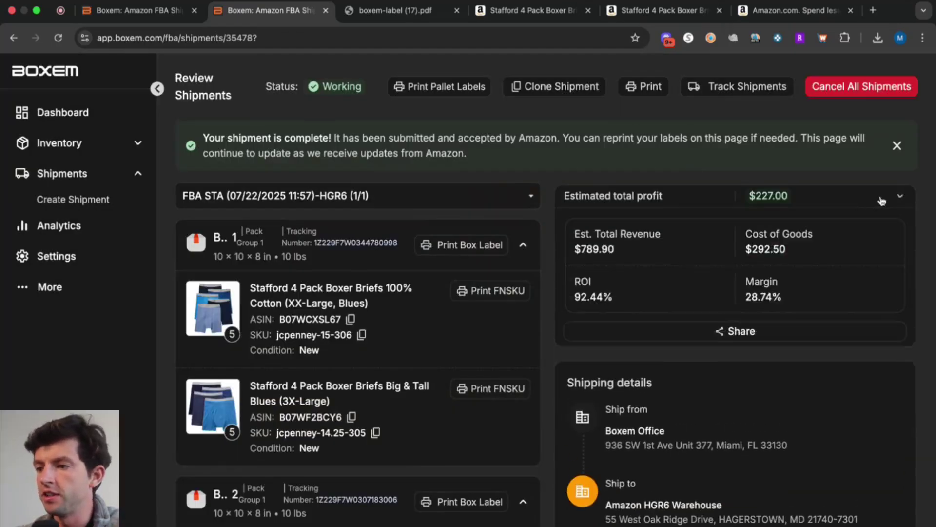
pyautogui.scroll(-2, 882, 200)
pyautogui.scroll(2, 881, 200)
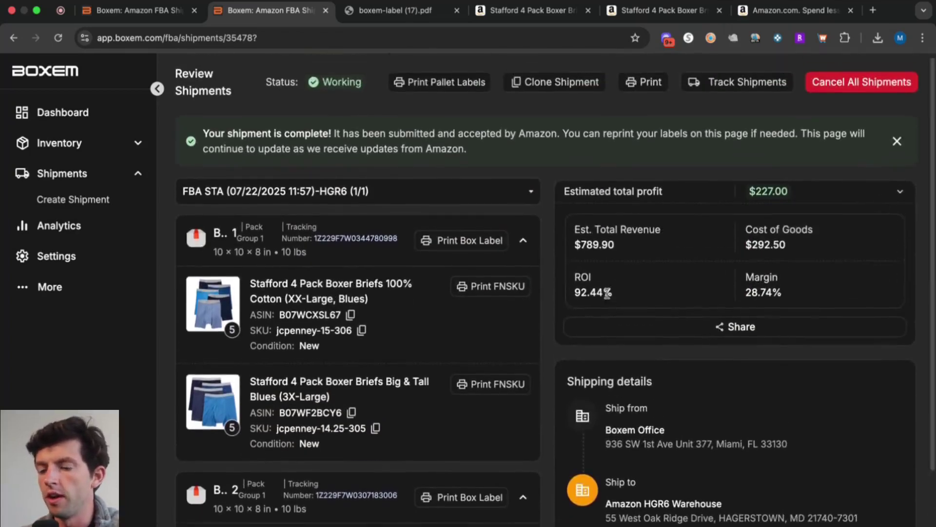
pyautogui.scroll(-3, 553, 266)
pyautogui.scroll(-3, 500, 207)
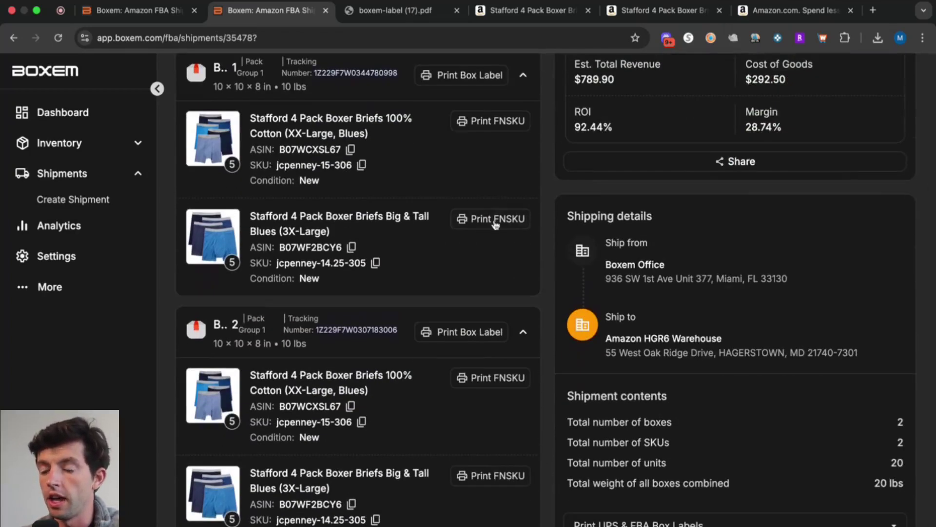
pyautogui.scroll(3, 496, 222)
pyautogui.scroll(1, 495, 226)
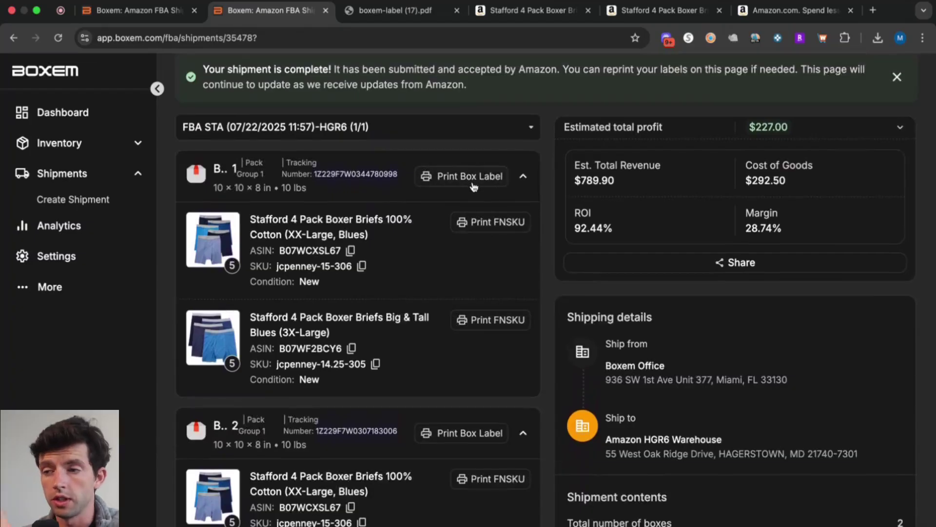
pyautogui.scroll(-2, 620, 296)
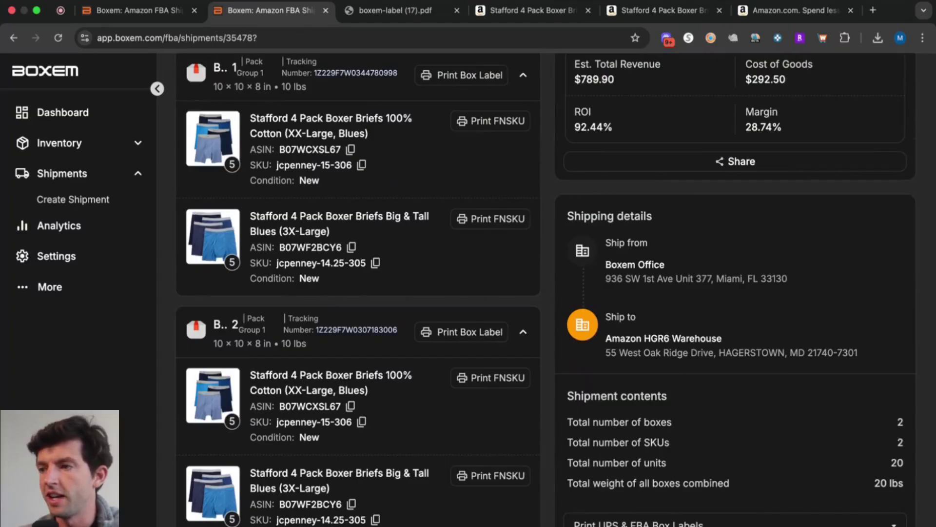
# Generate the UPS and FBA box labels PDF and view the first box's UPS Ground label on page 2.
pyautogui.click(783, 79)
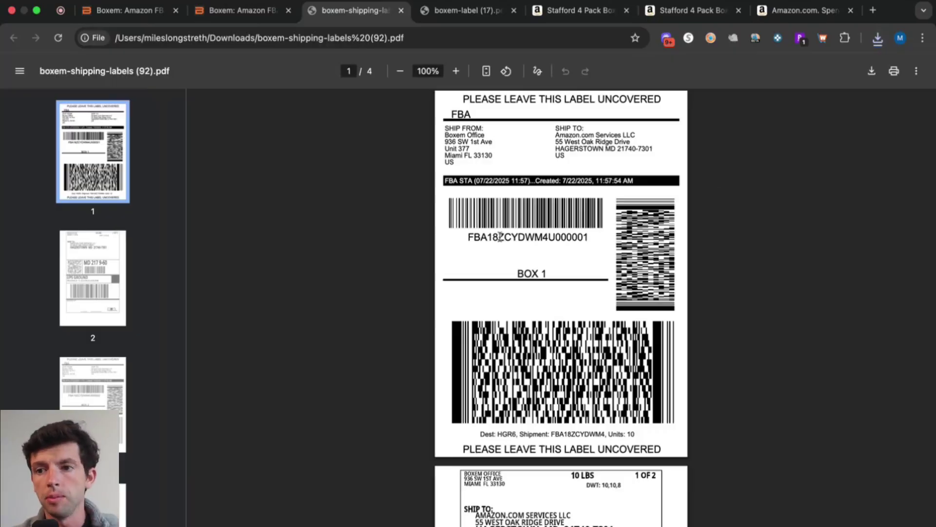
pyautogui.click(93, 278)
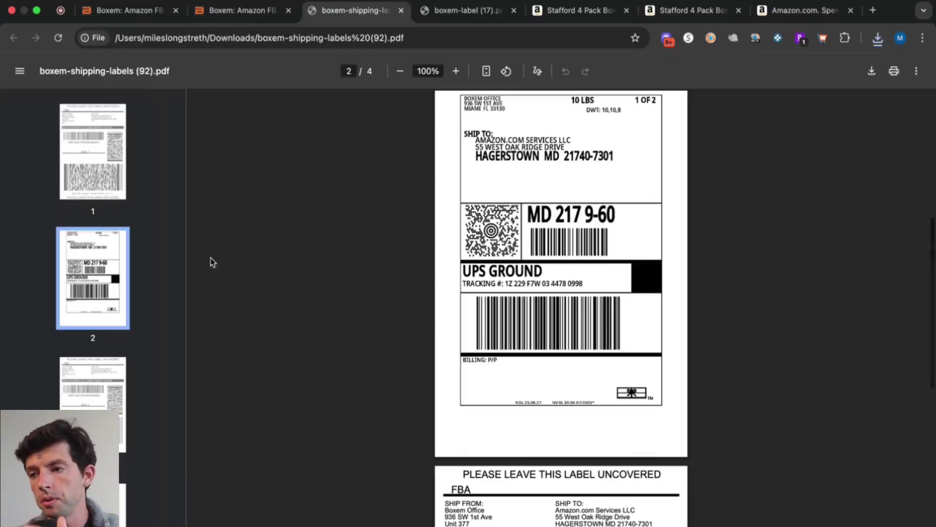
# Look over the shipment's review page once more and return to the shipping labels PDF.
pyautogui.click(263, 13)
pyautogui.scroll(4, 622, 281)
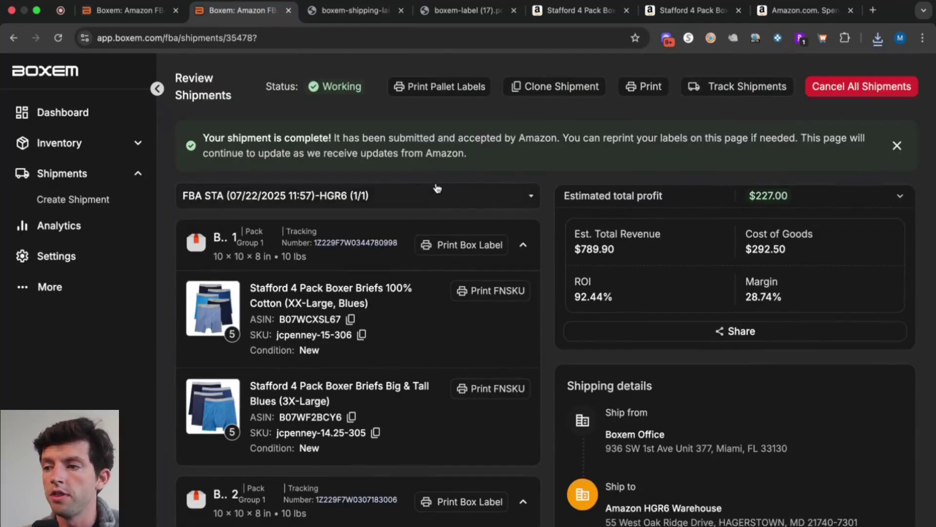
pyautogui.scroll(-4, 437, 188)
pyautogui.click(347, 11)
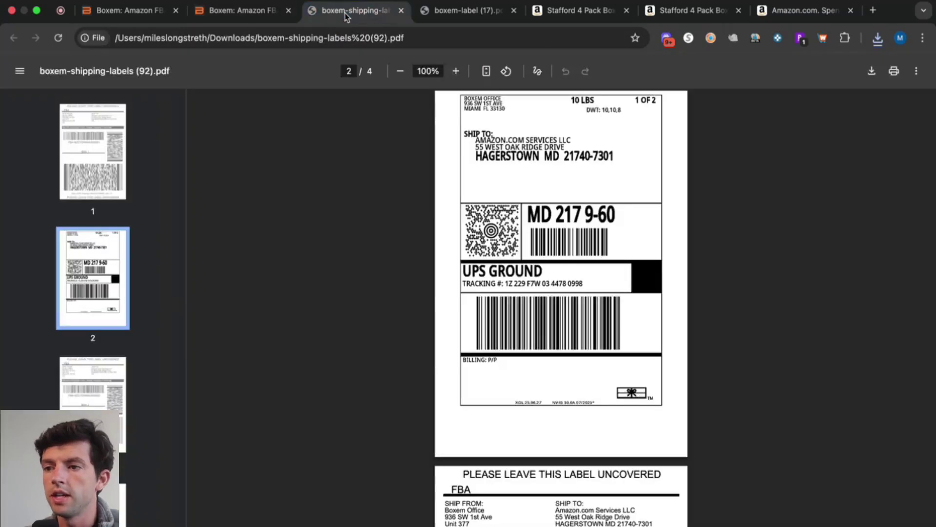